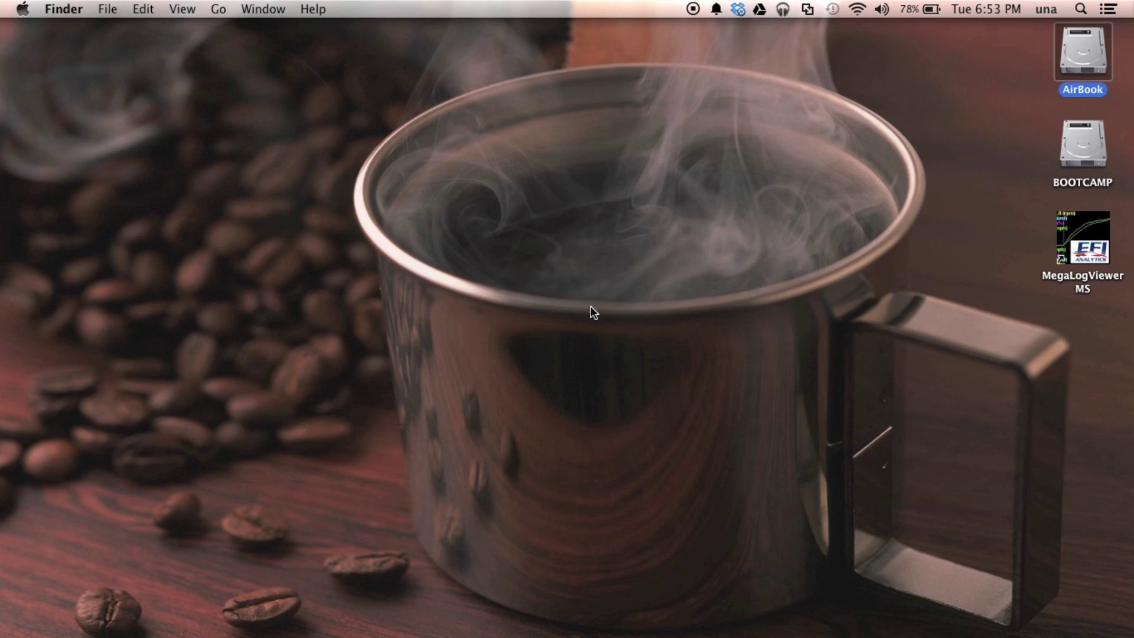
Launch MegaLogViewer MS from the Dock to reach its Log Viewer start screen.
left_click(617, 573)
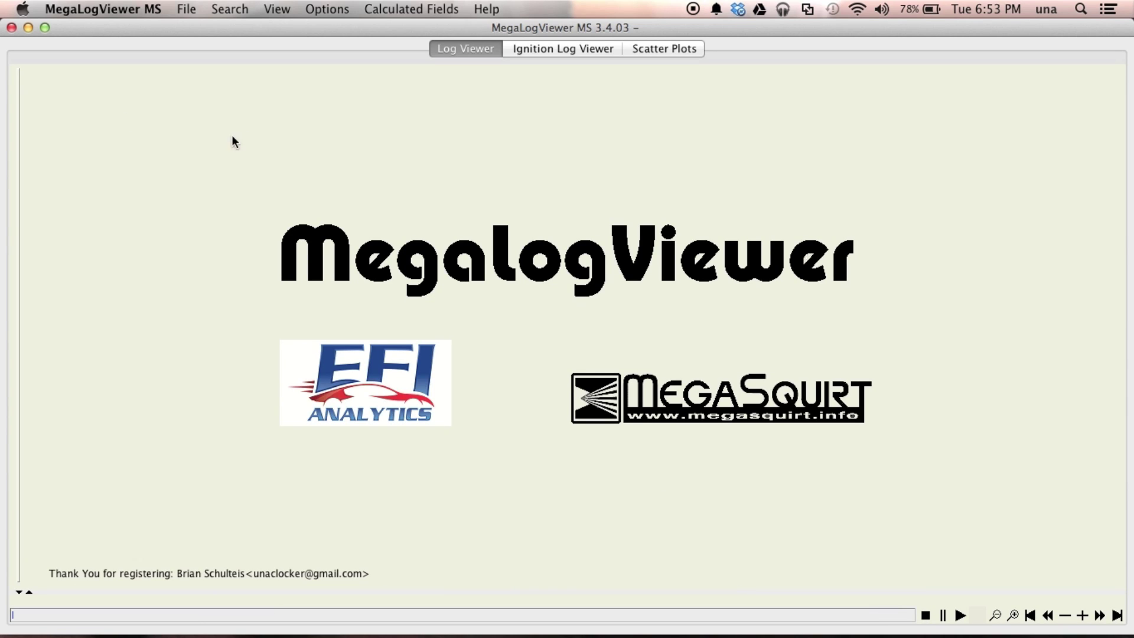
Load the 2012-02-11_11.32.32.msl log from DataLogs and list the fields for Graph 1's trace.
left_click(190, 11)
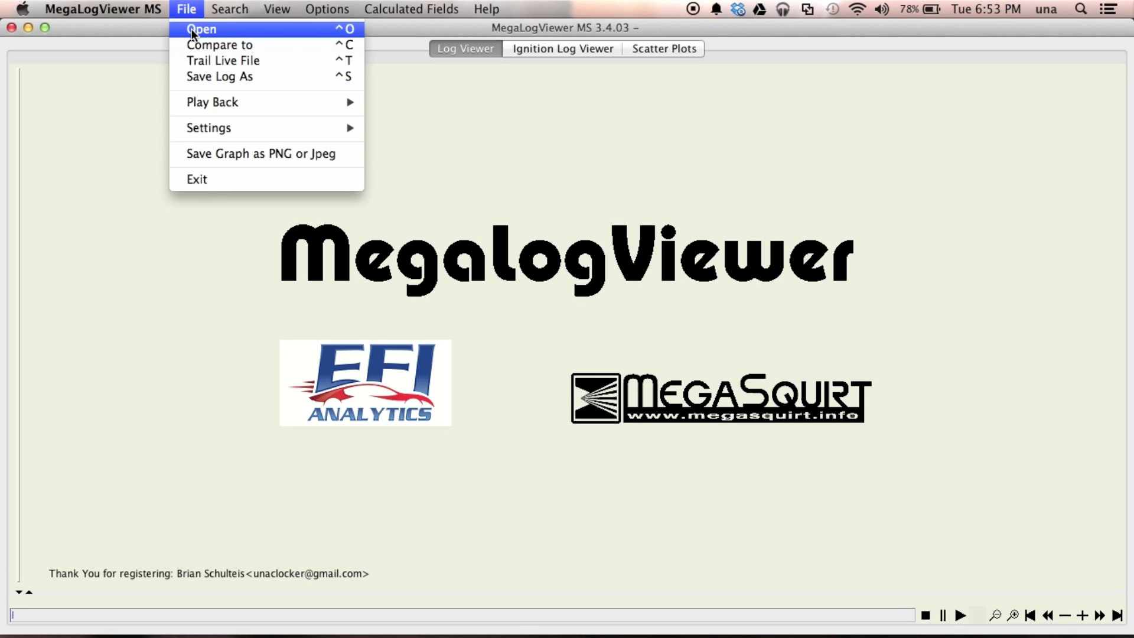
left_click(190, 28)
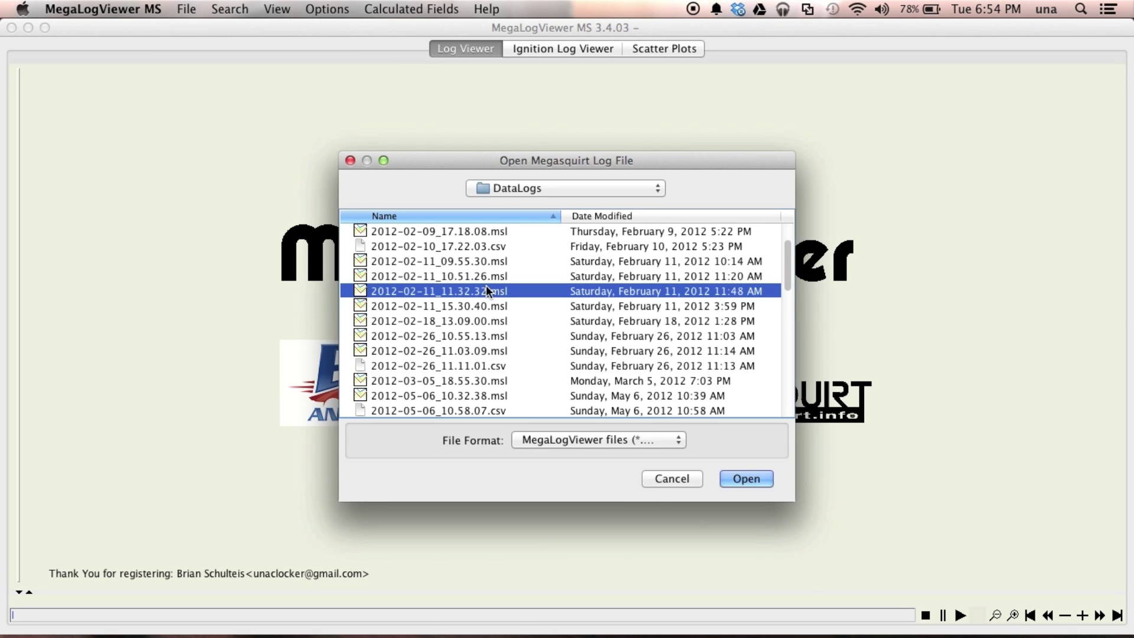
left_click(745, 478)
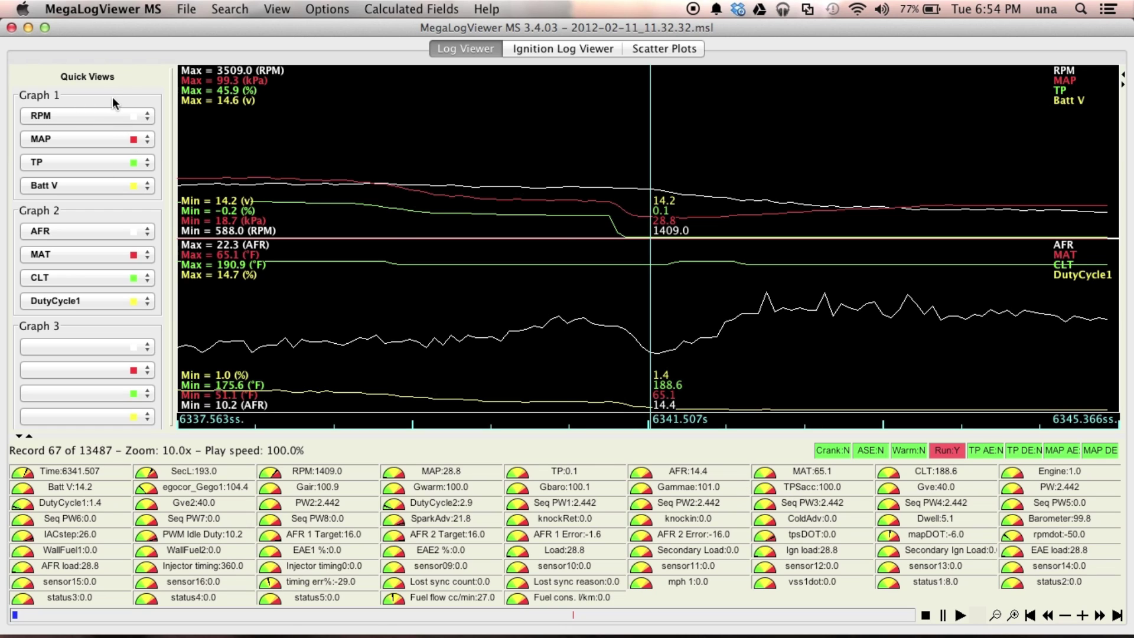
left_click(146, 118)
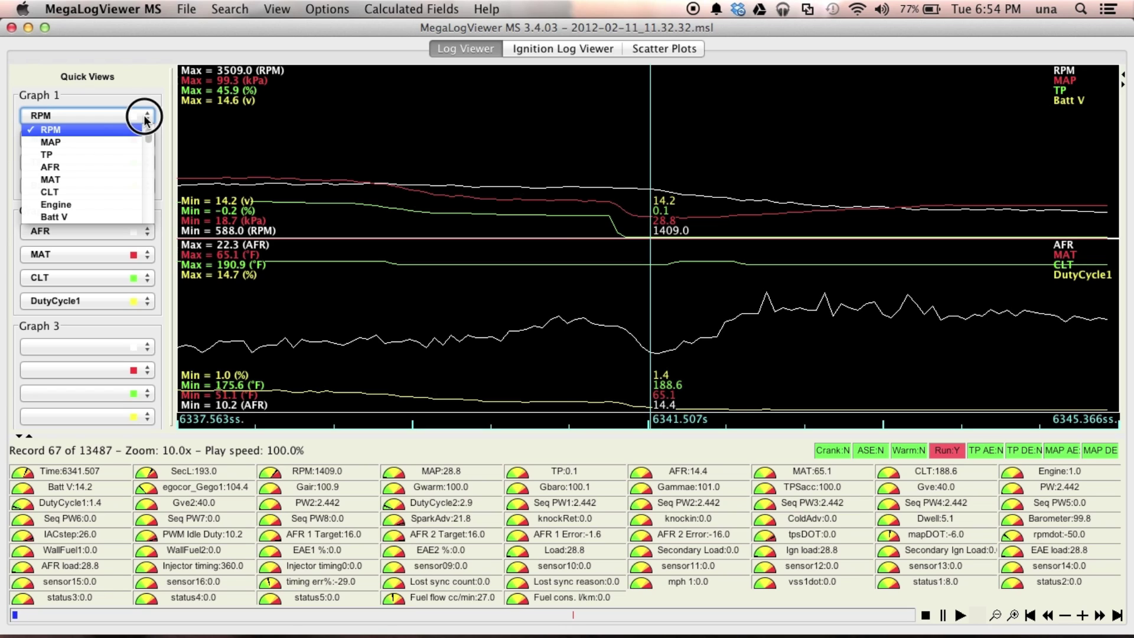
left_click(144, 118)
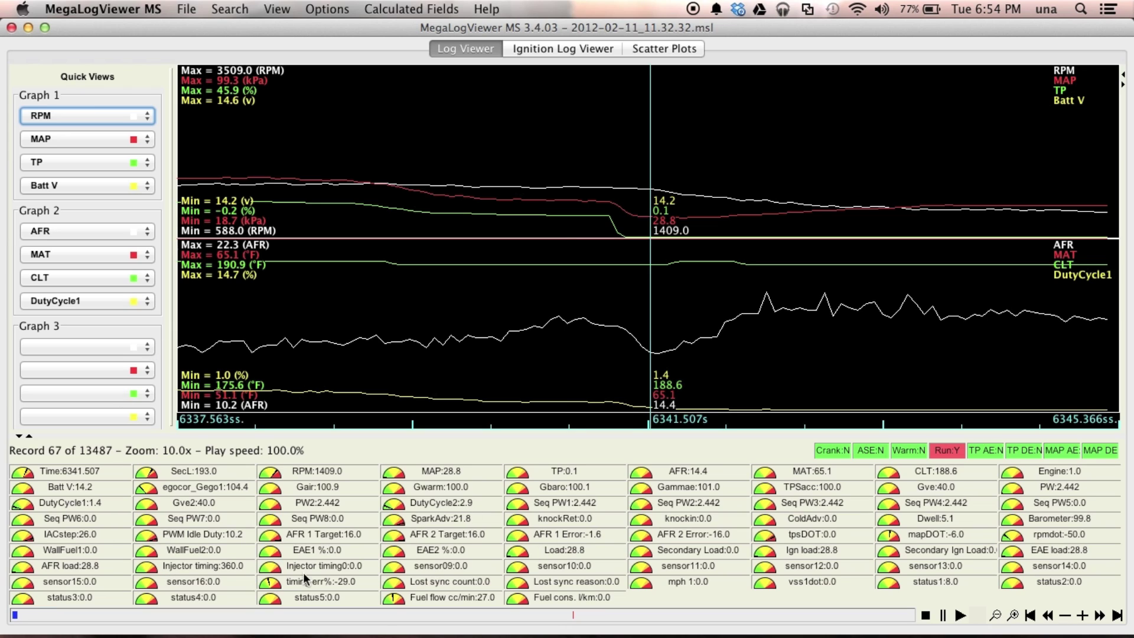
Collapse the gauge panel so the two four-trace graphs fill the window.
left_click(19, 437)
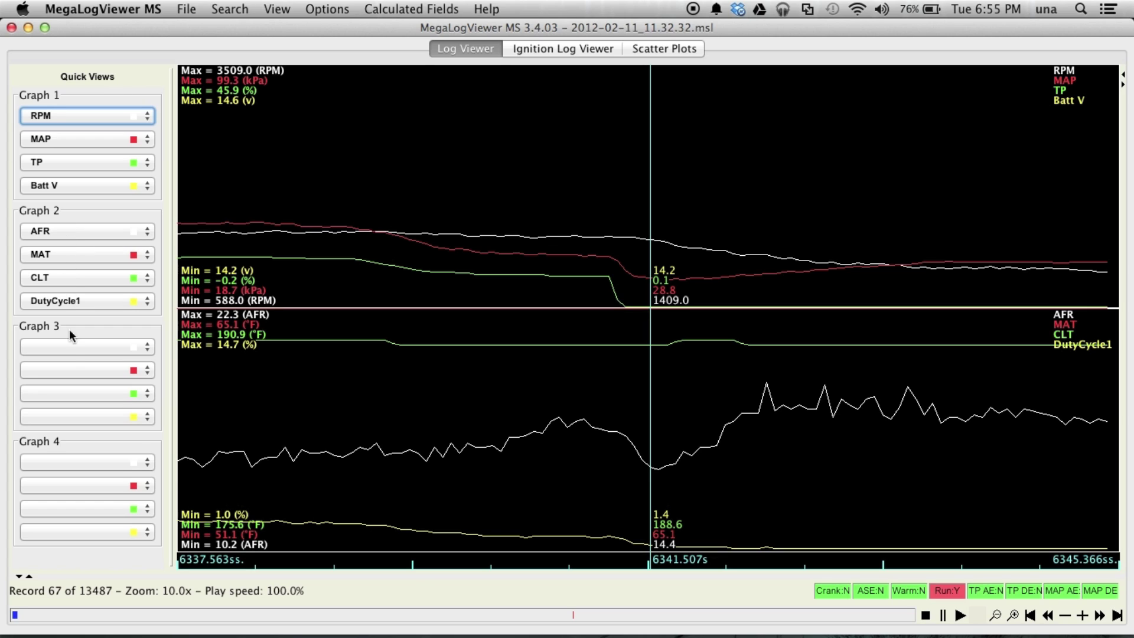
Plot PW as the first trace of a new Graph 3 below the other graphs.
left_click(66, 348)
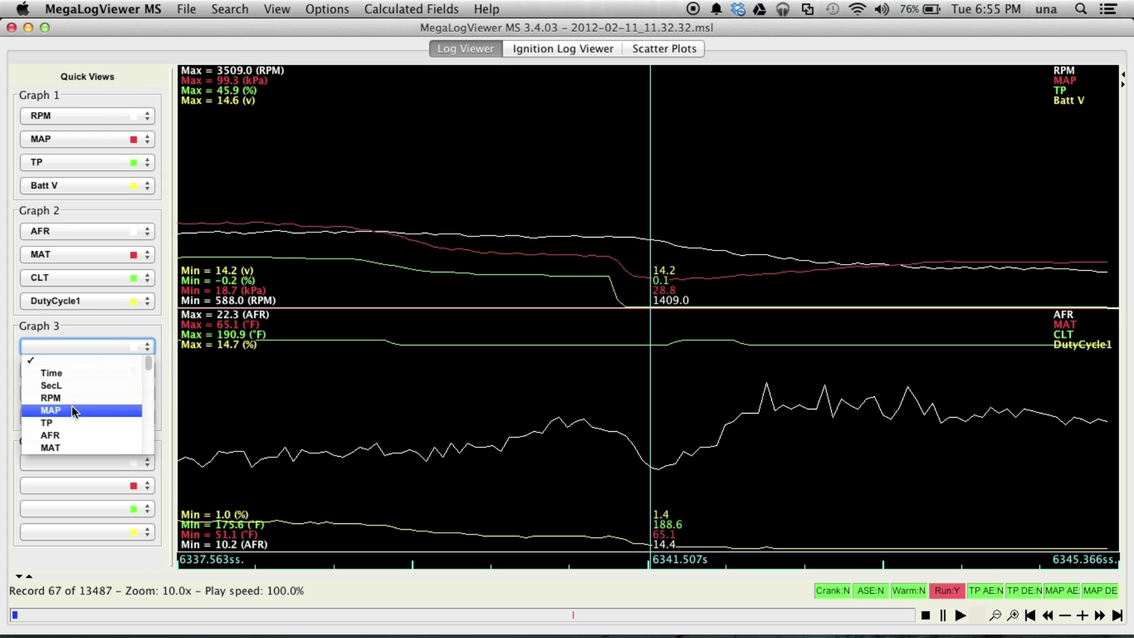
scroll(72, 406, "down", 5)
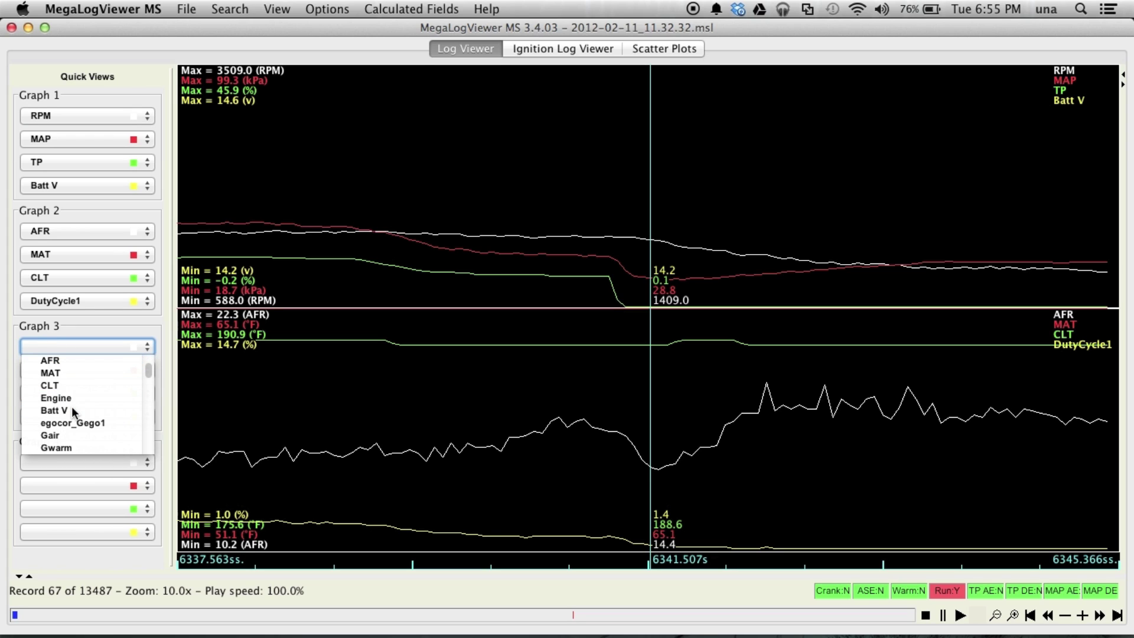
scroll(72, 406, "down", 6)
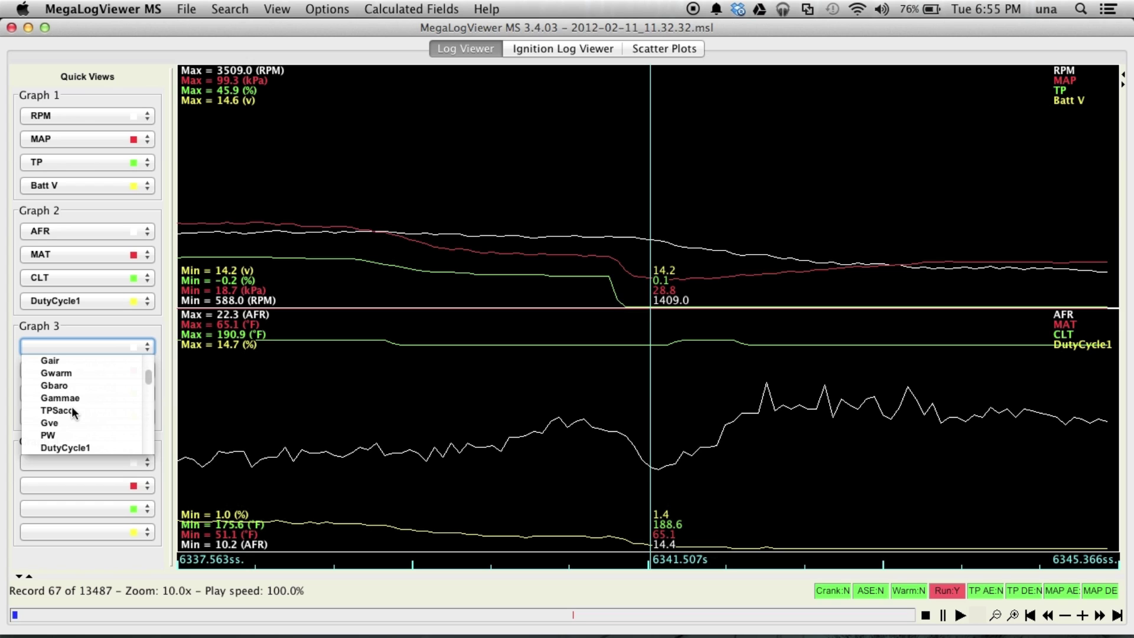
left_click(74, 435)
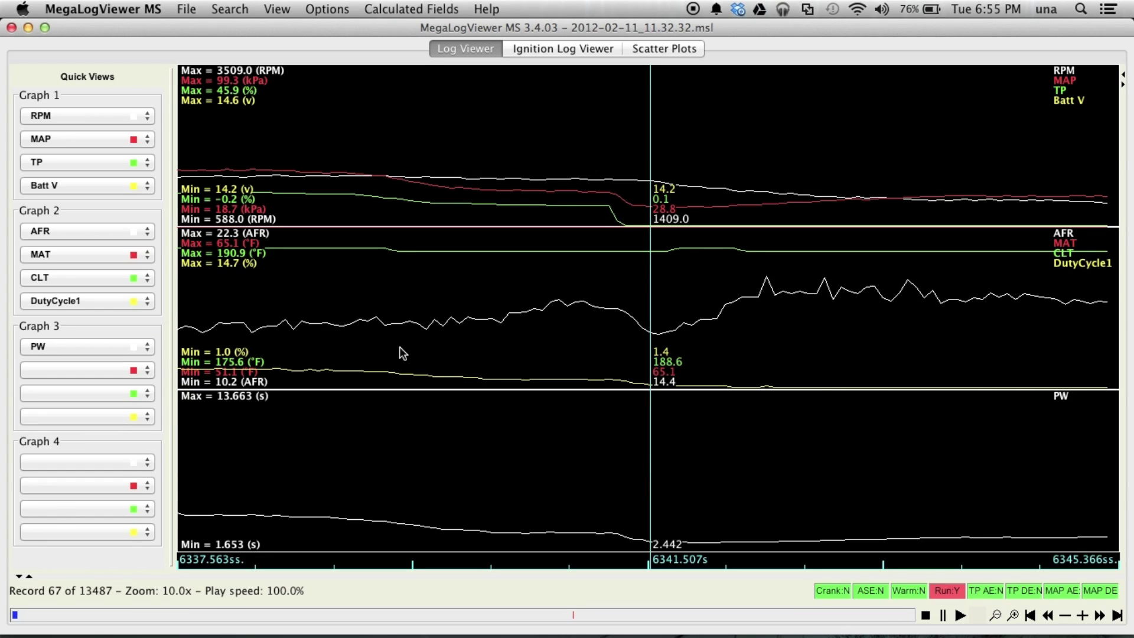
Add IACstep as Graph 3's second trace and advance the log to record 95.
left_click(114, 378)
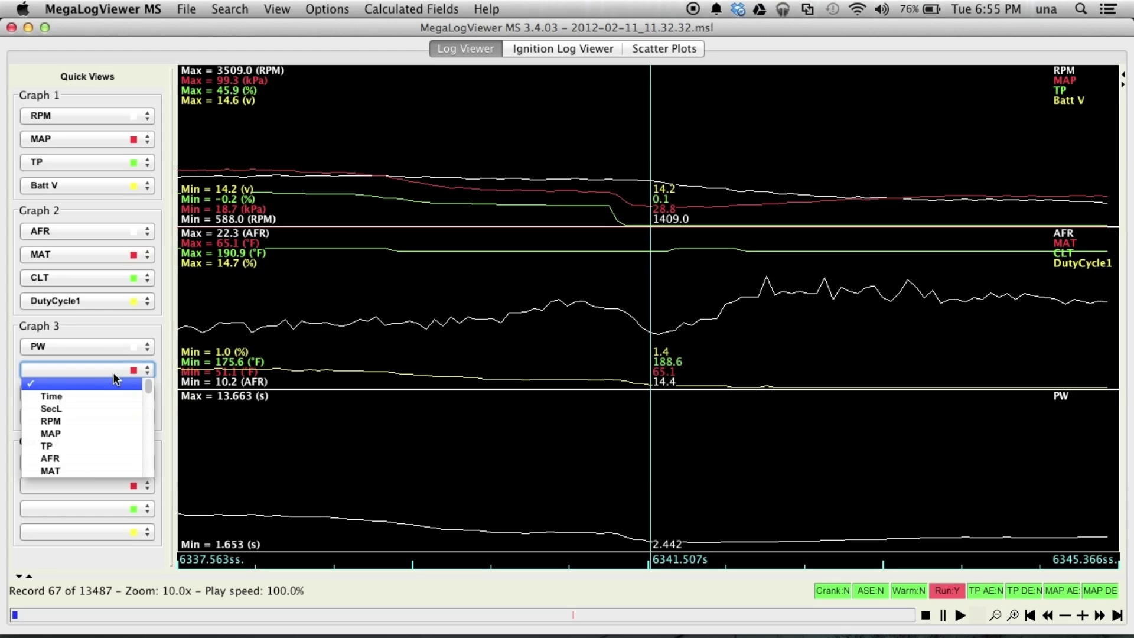
scroll(103, 470, "down", 5)
scroll(104, 470, "down", 5)
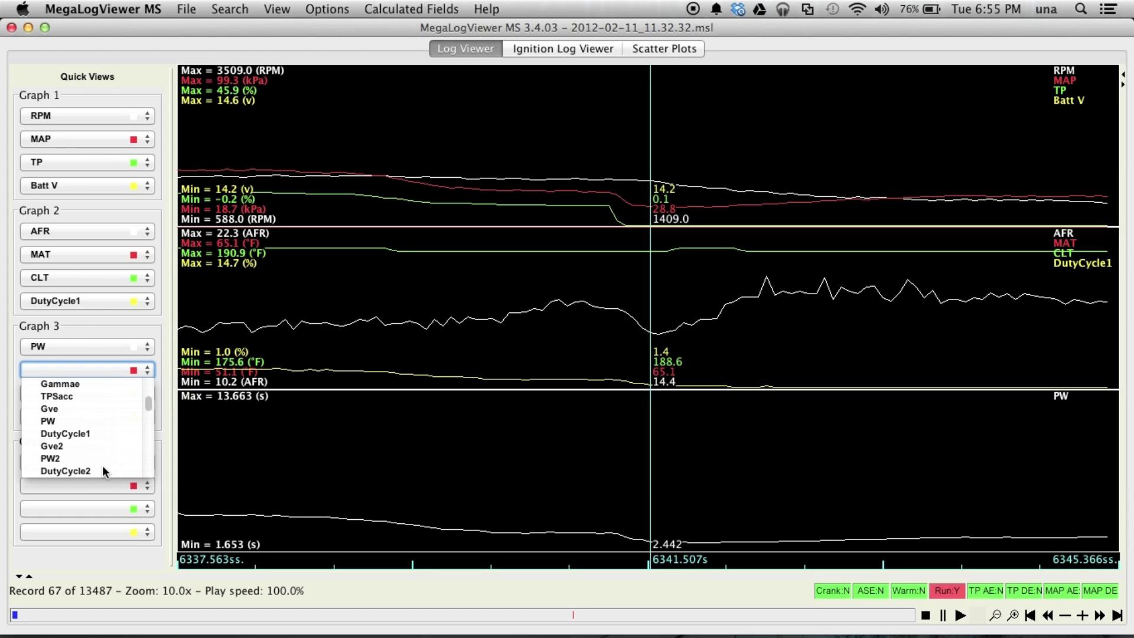
scroll(103, 471, "down", 4)
scroll(102, 466, "down", 6)
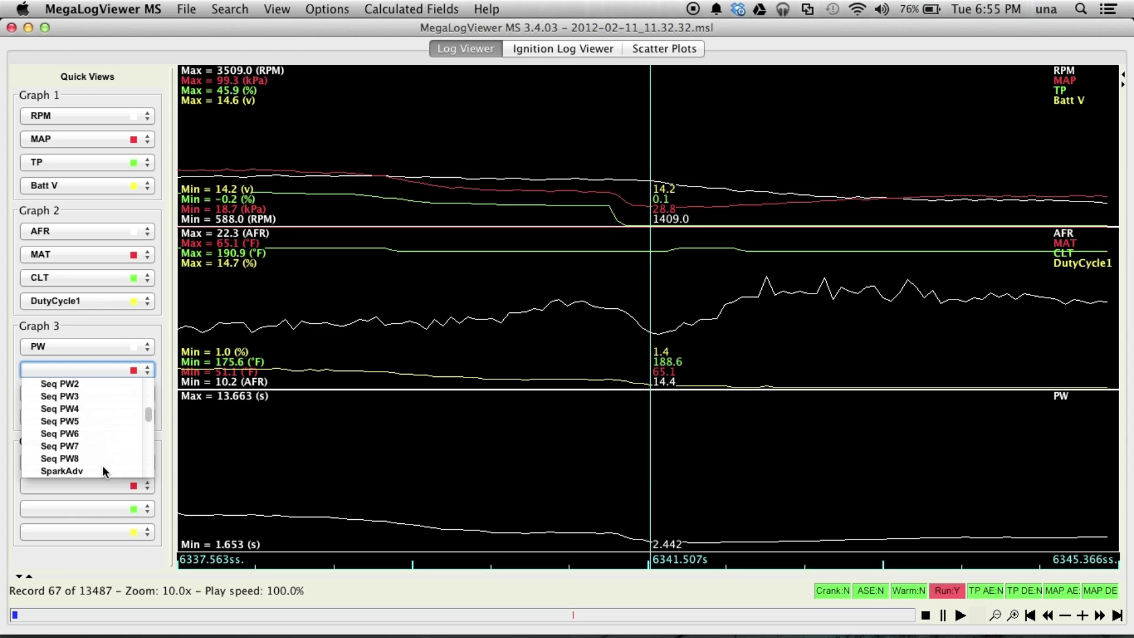
scroll(101, 465, "up", 4)
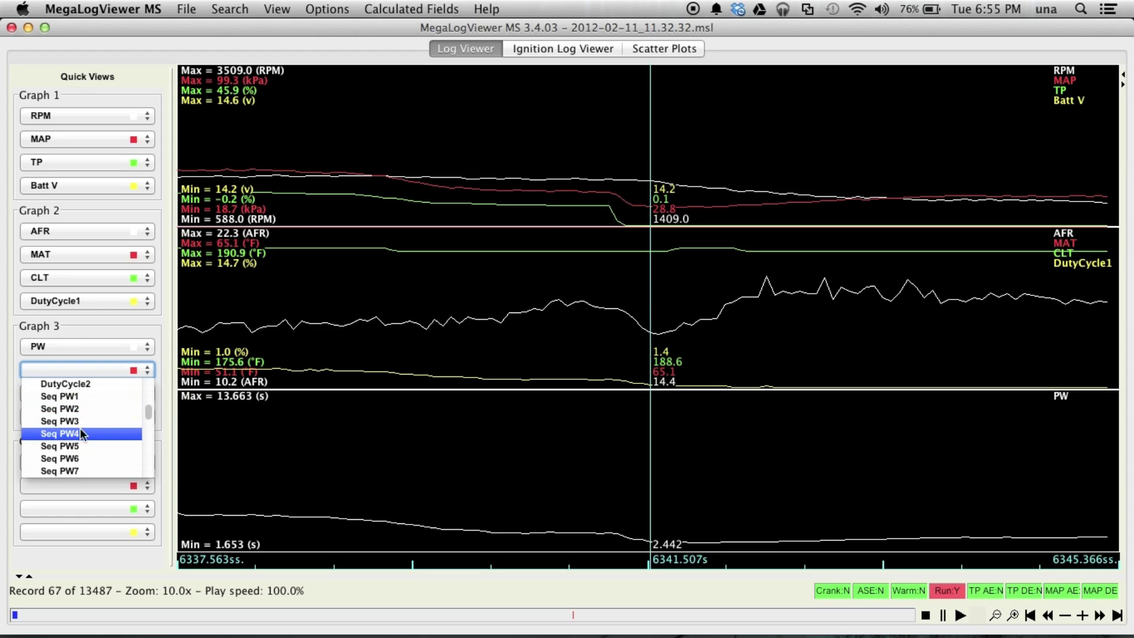
scroll(81, 439, "down", 4)
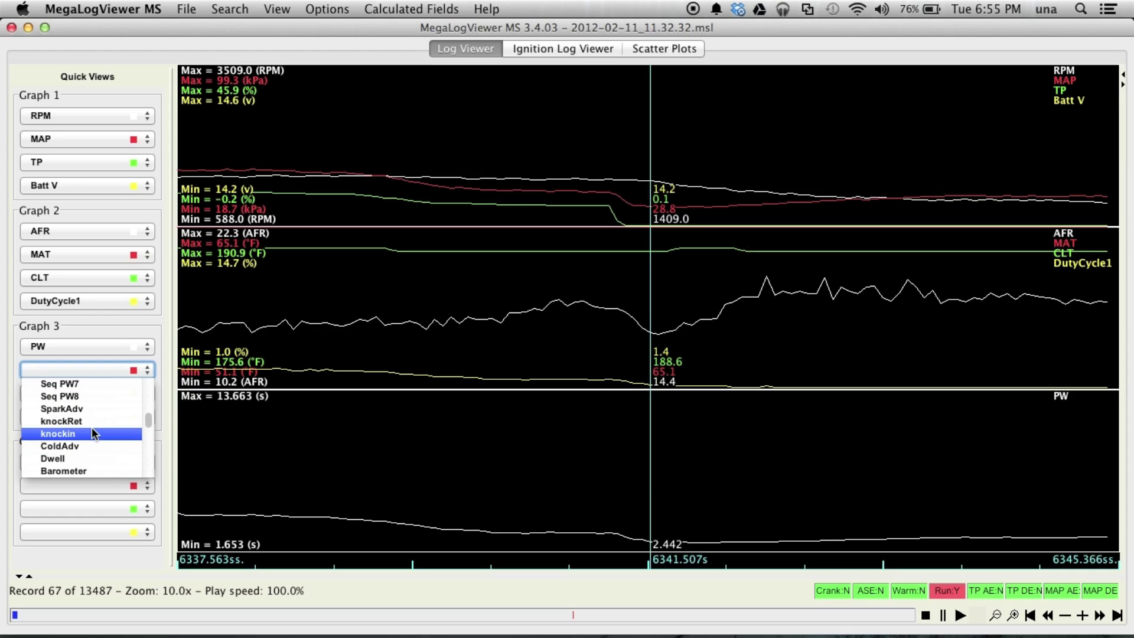
scroll(84, 420, "down", 2)
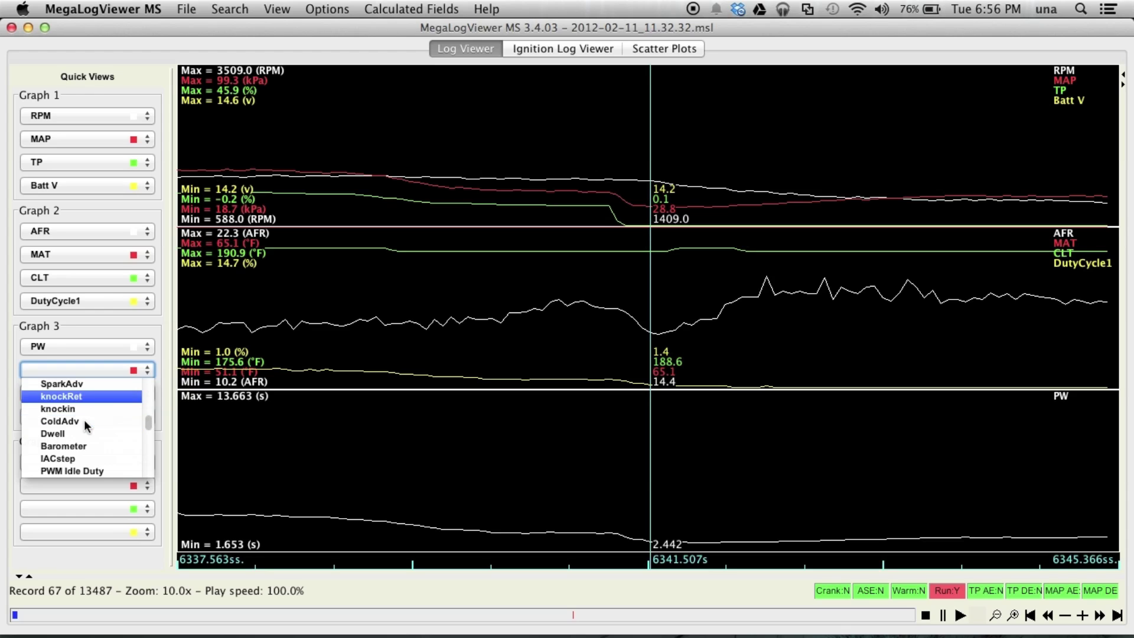
left_click(88, 458)
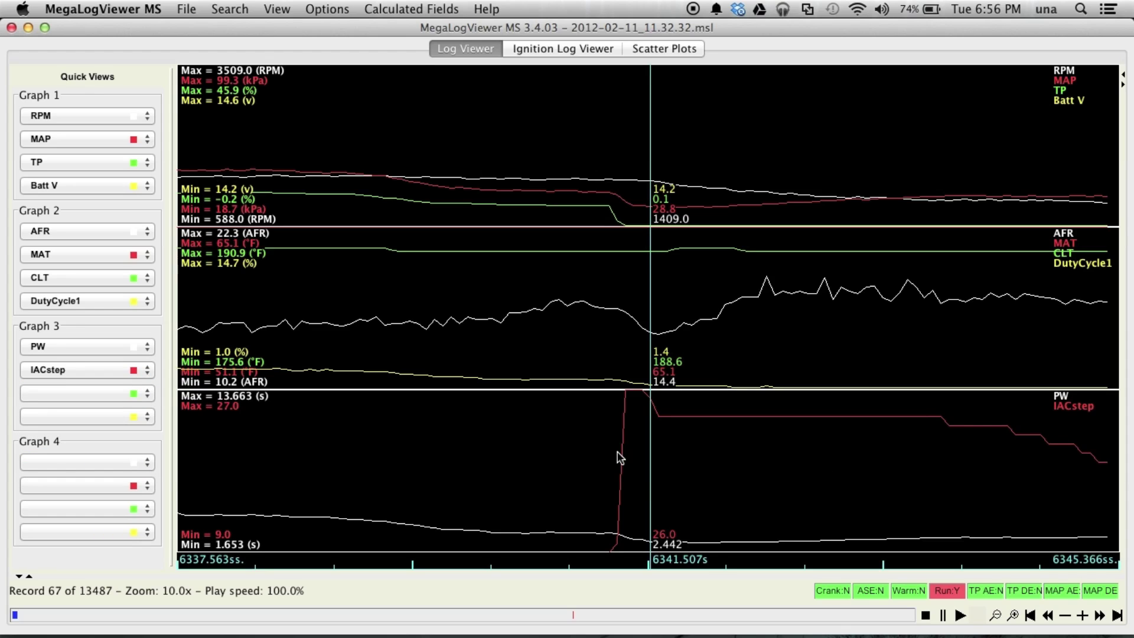
left_click(890, 304)
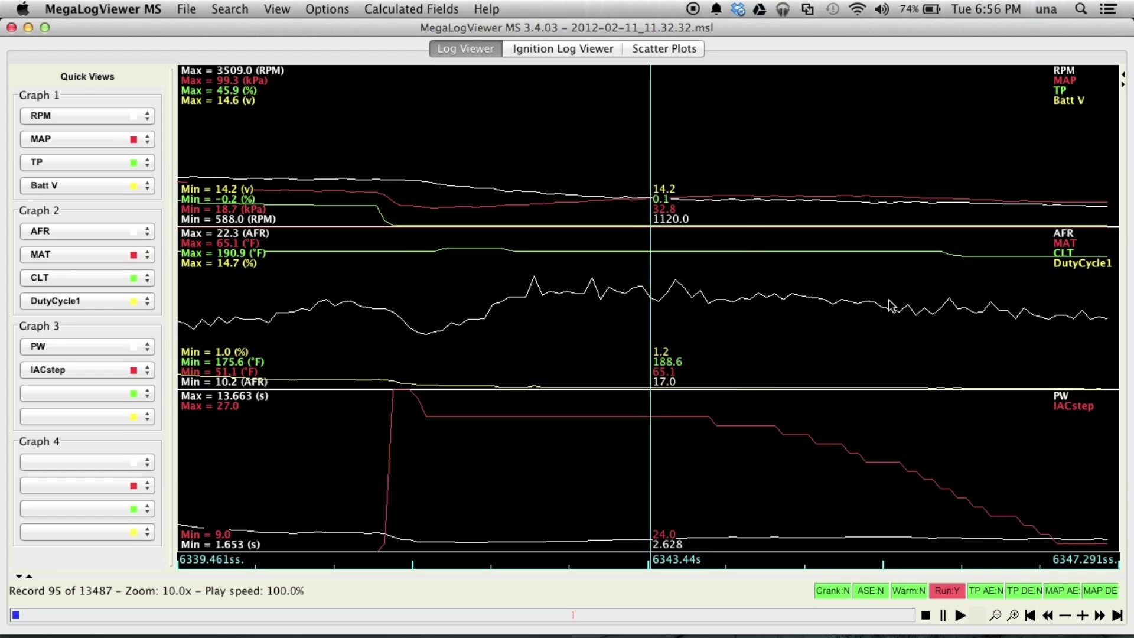
Step forward through the log from record 98 to record 224.
left_click(676, 284)
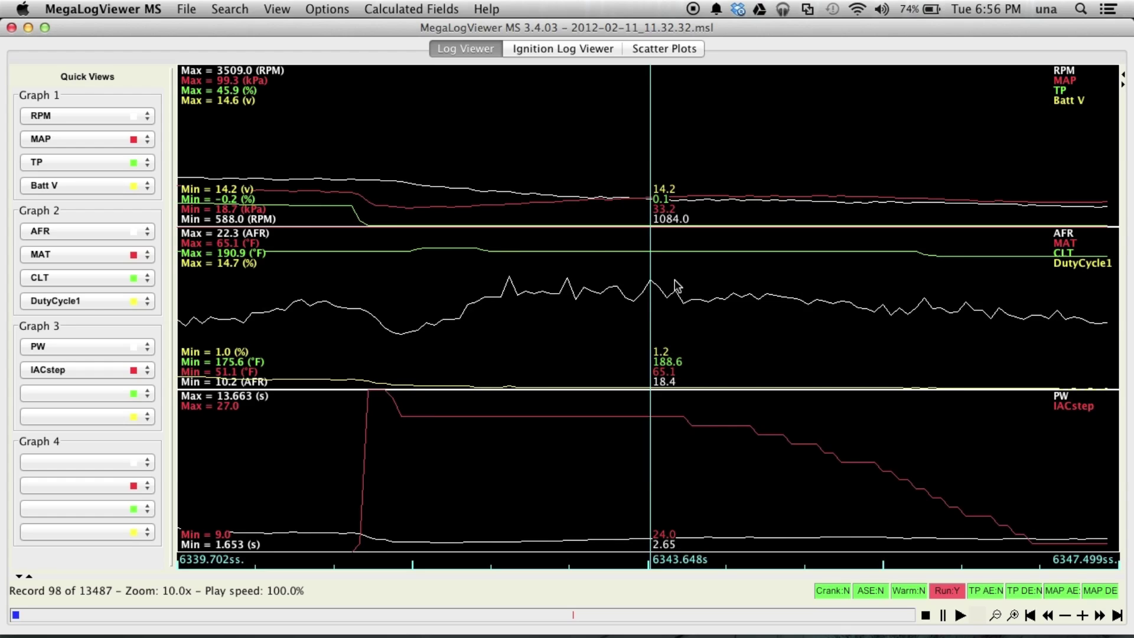
left_click(927, 304)
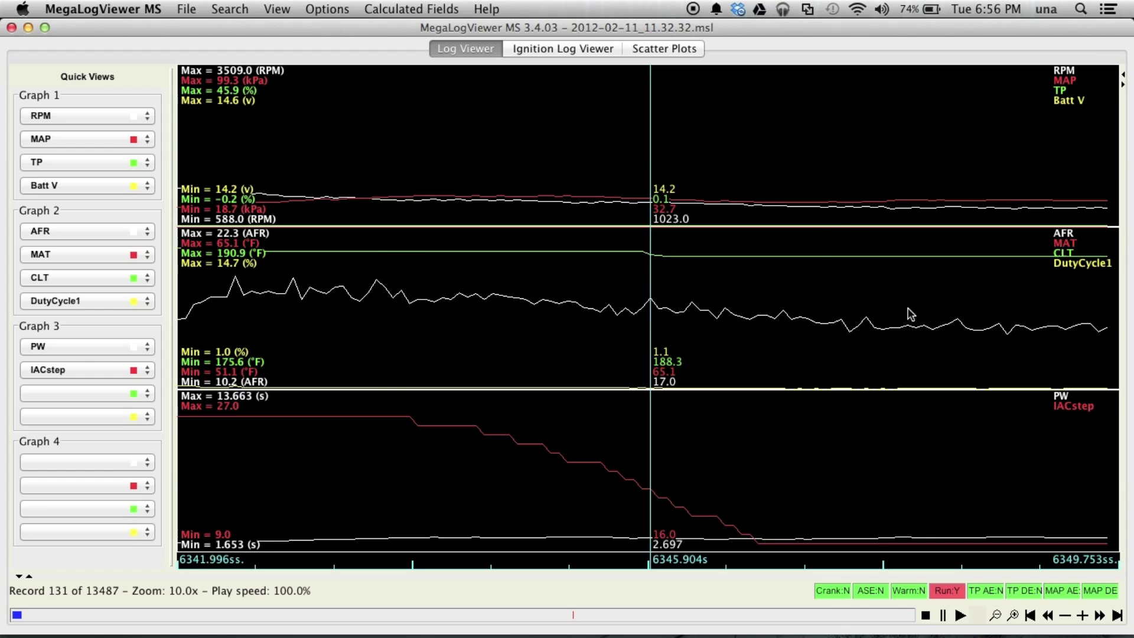
left_click(910, 314)
left_click(910, 314)
left_click(910, 314)
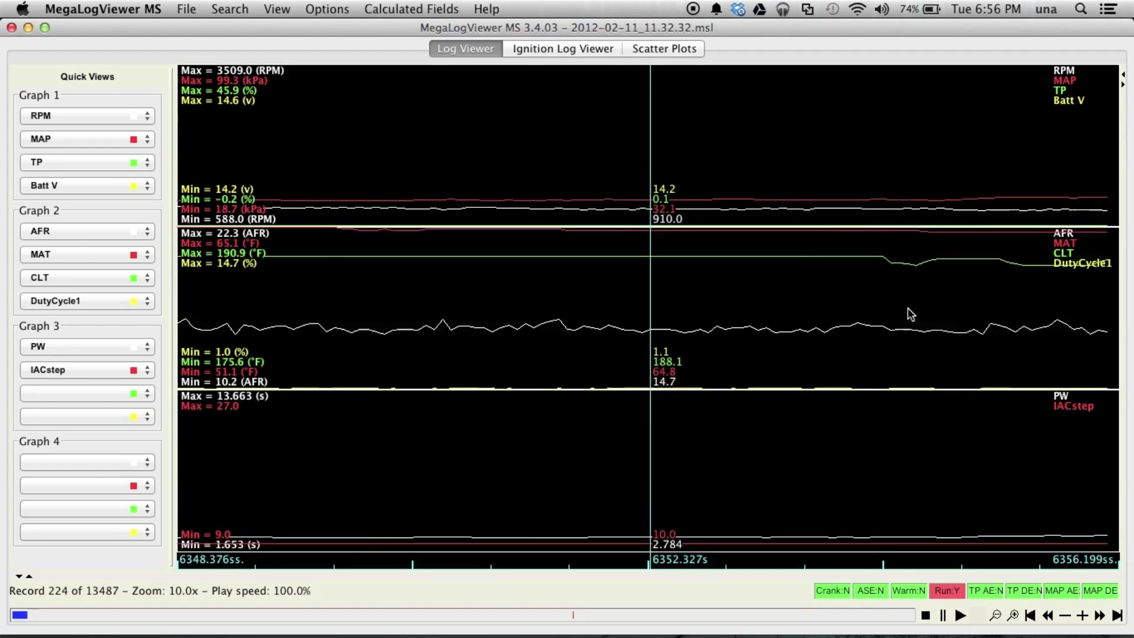
Step back through the log to record 88.
left_click(373, 320)
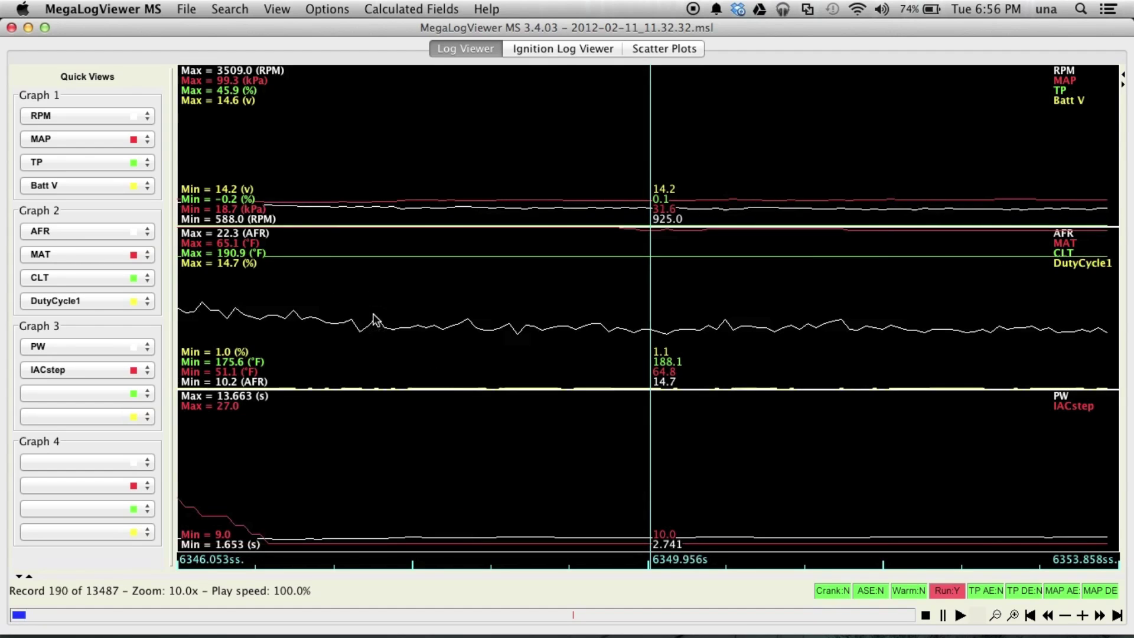
left_click(373, 319)
left_click(374, 320)
left_click(373, 319)
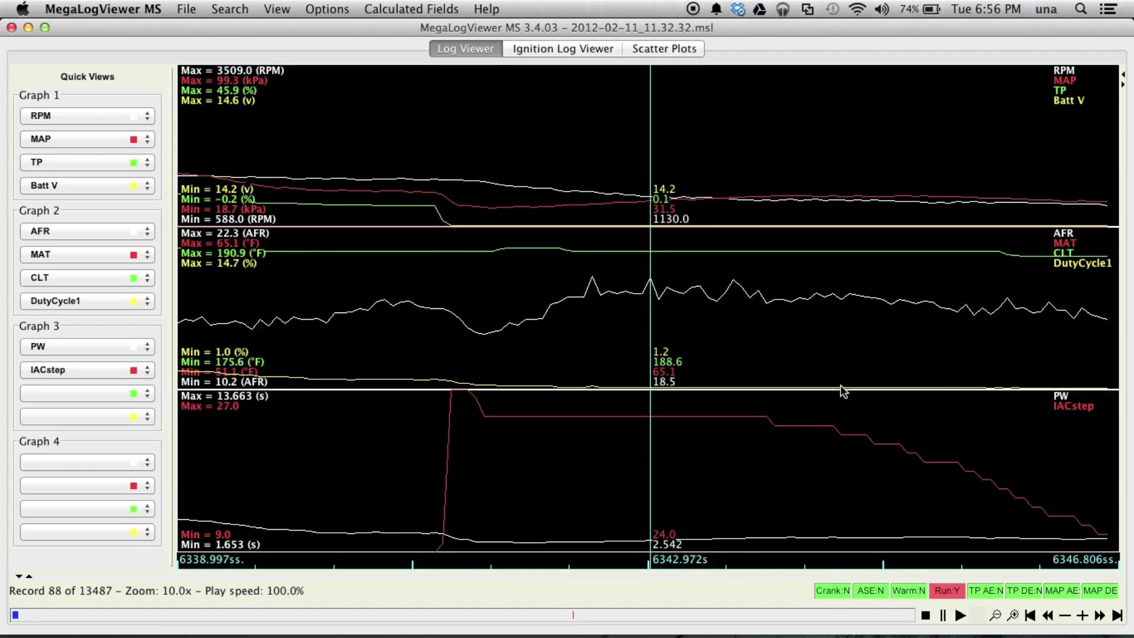
Start playback, zoom the graphs out from 9.0x to 1.0x, then resume playback and pause.
left_click(959, 615)
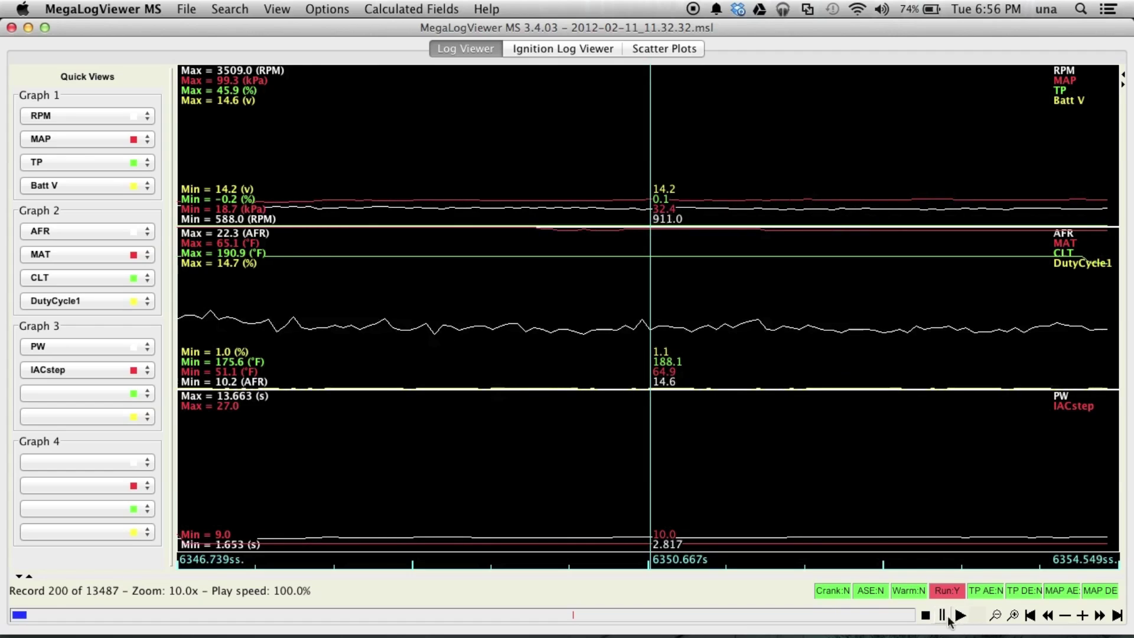
left_click(996, 616)
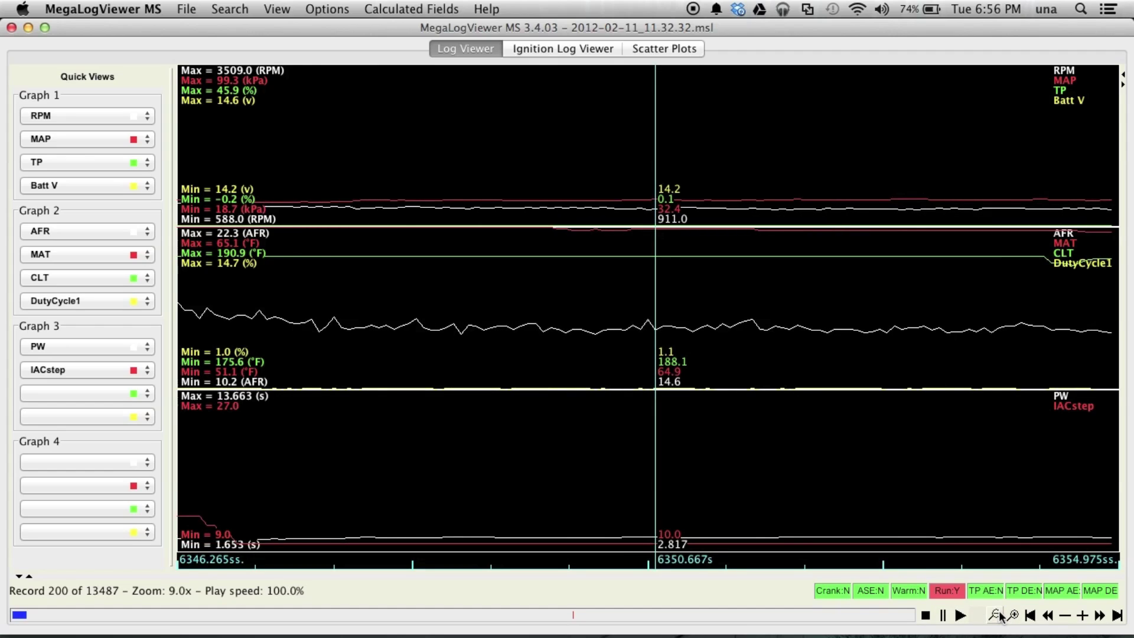
left_click(997, 616)
left_click(996, 616)
left_click(996, 616)
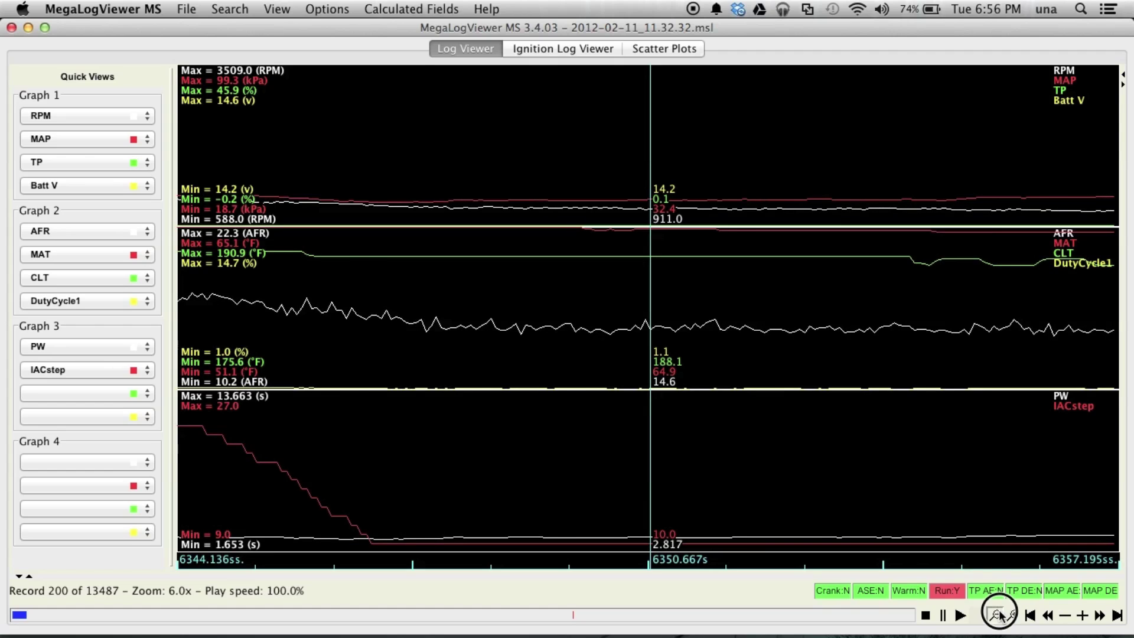
left_click(997, 616)
left_click(997, 616)
left_click(997, 616)
left_click(996, 616)
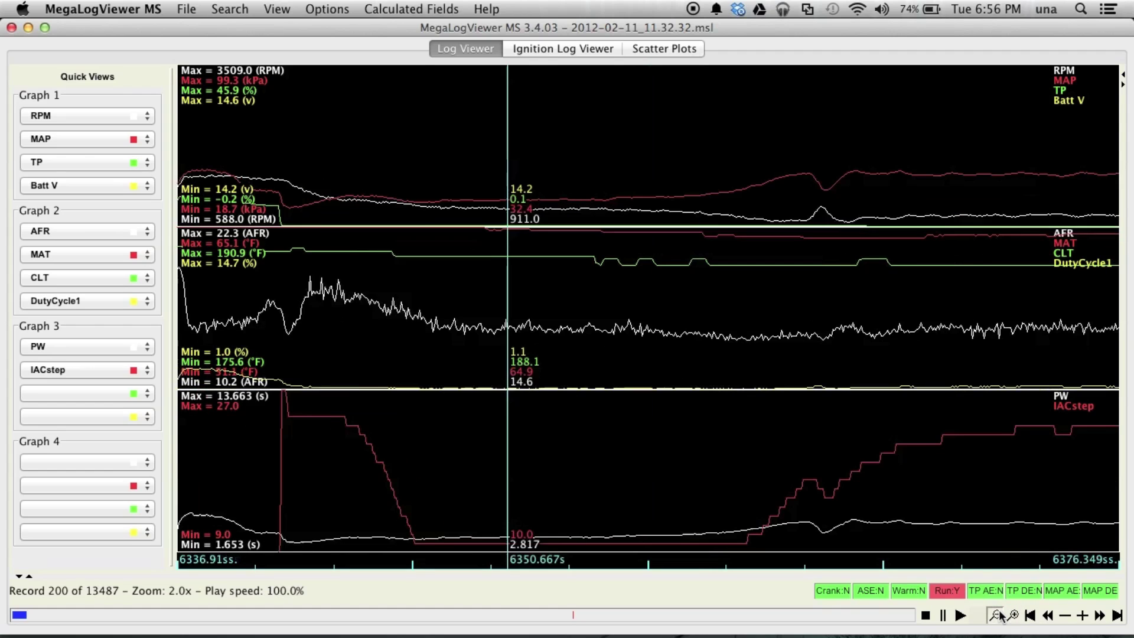
left_click(996, 616)
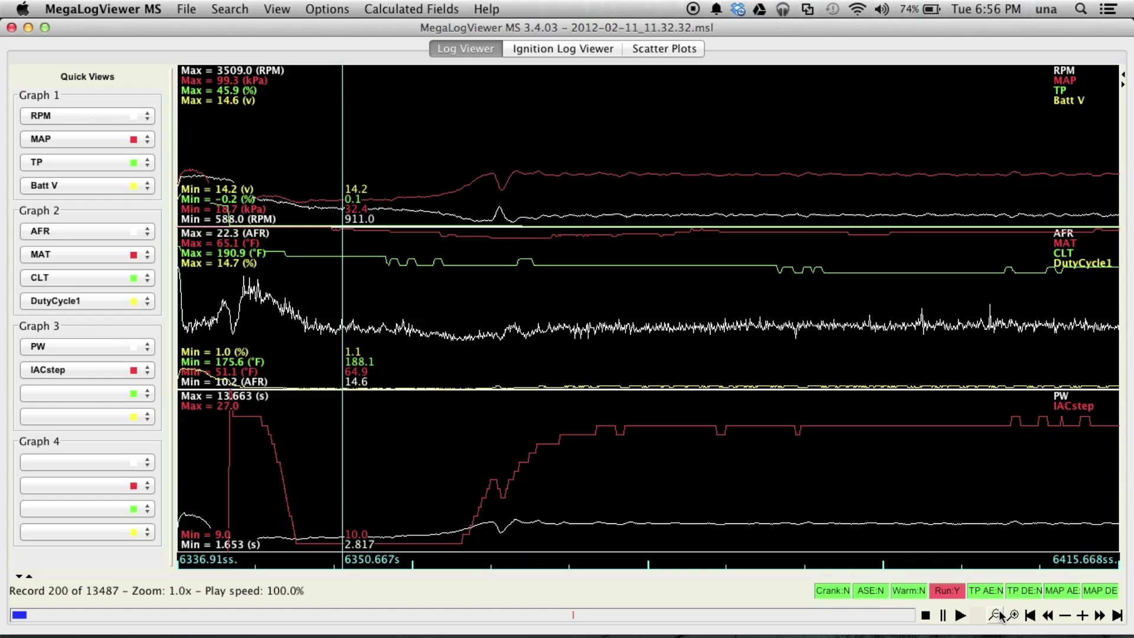
left_click(960, 616)
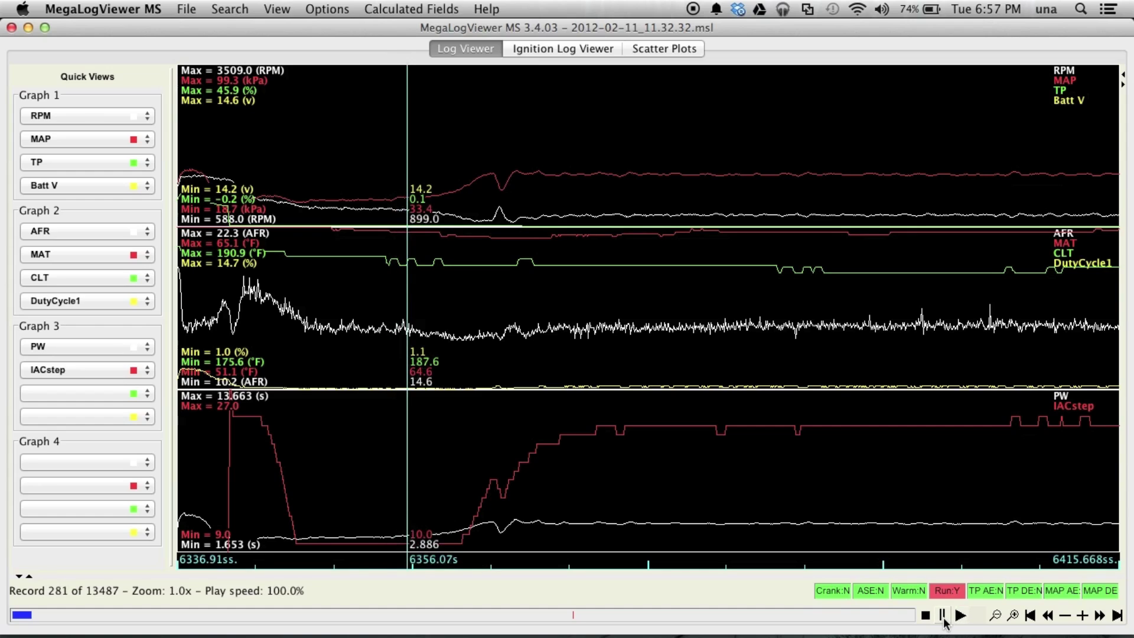
left_click(943, 615)
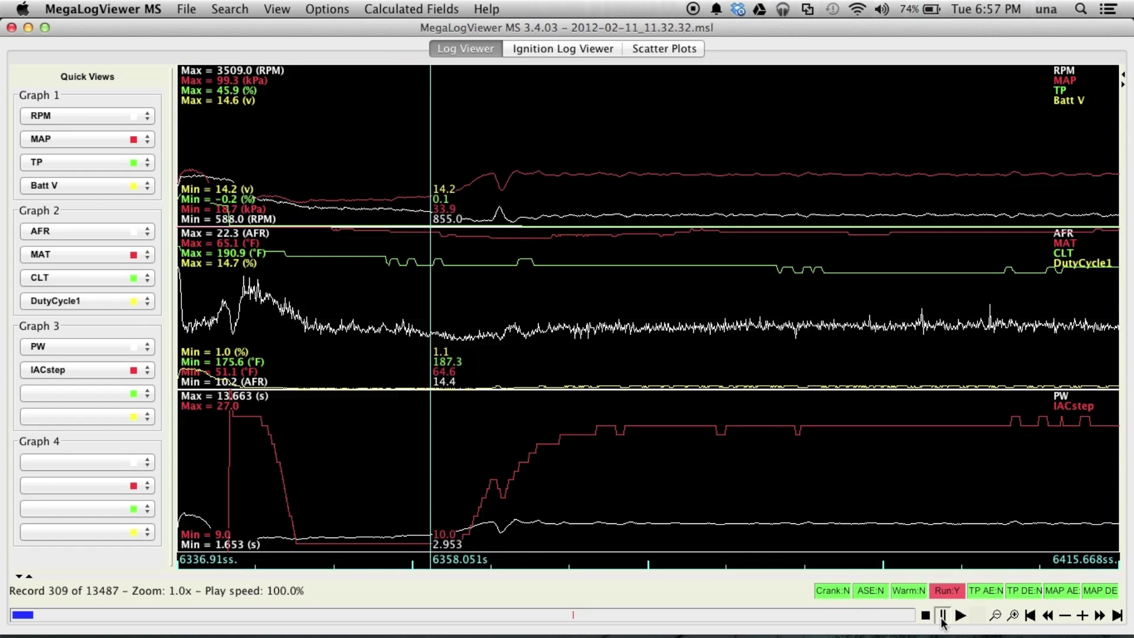
Zoom the graphs in to 10.0x, play the log forward, and pause at record 720.
left_click(1013, 615)
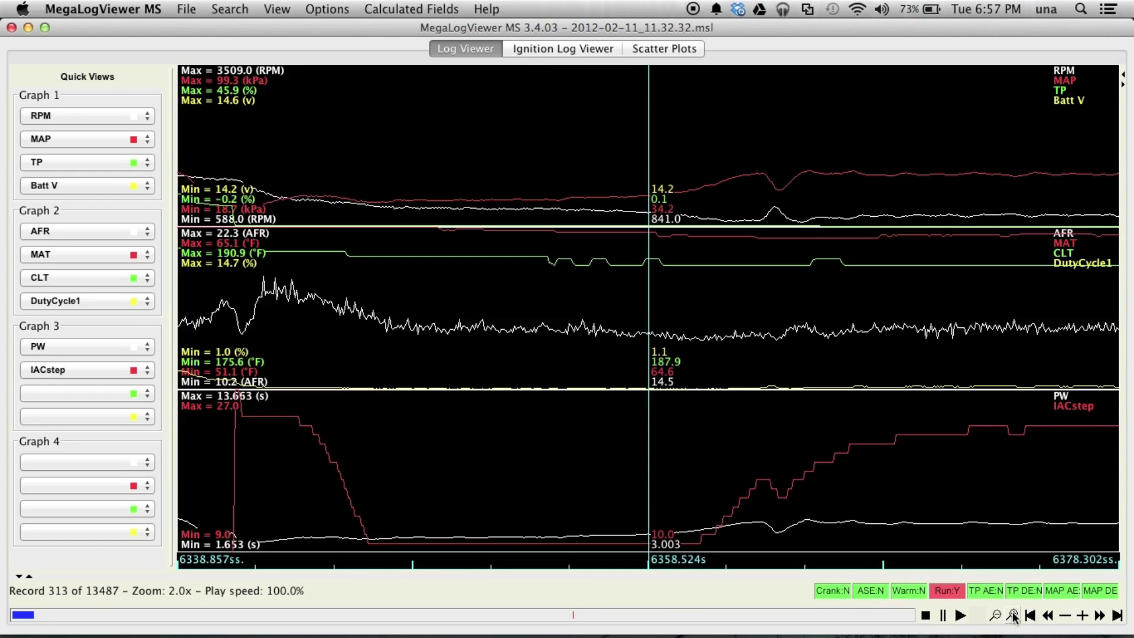
left_click(1010, 620)
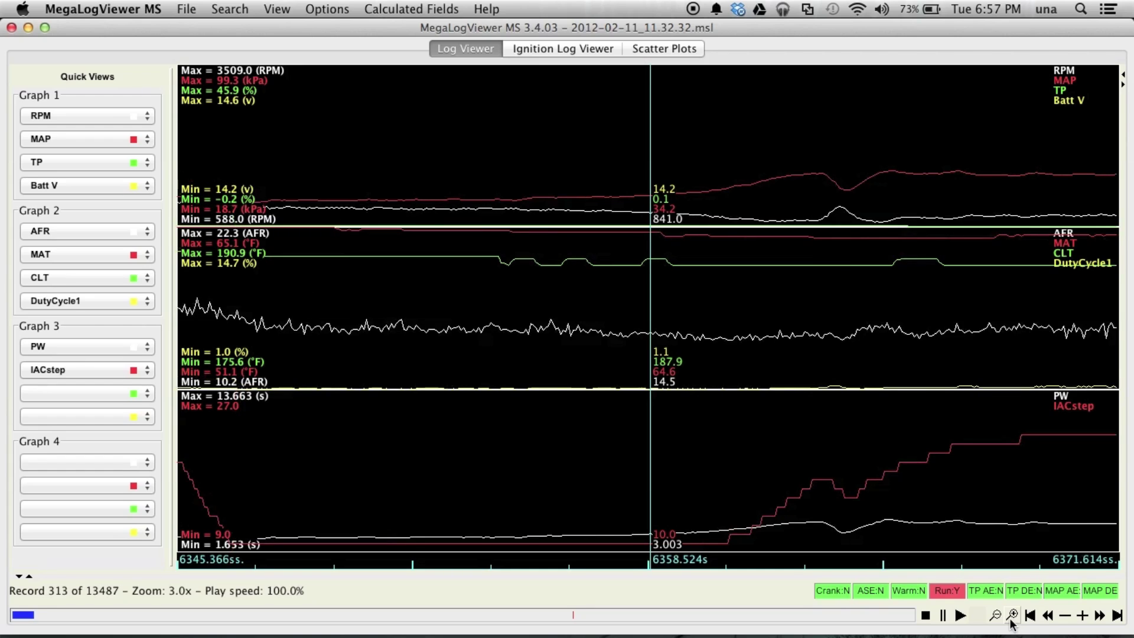
left_click(1011, 619)
left_click(1011, 619)
left_click(1010, 619)
left_click(1011, 619)
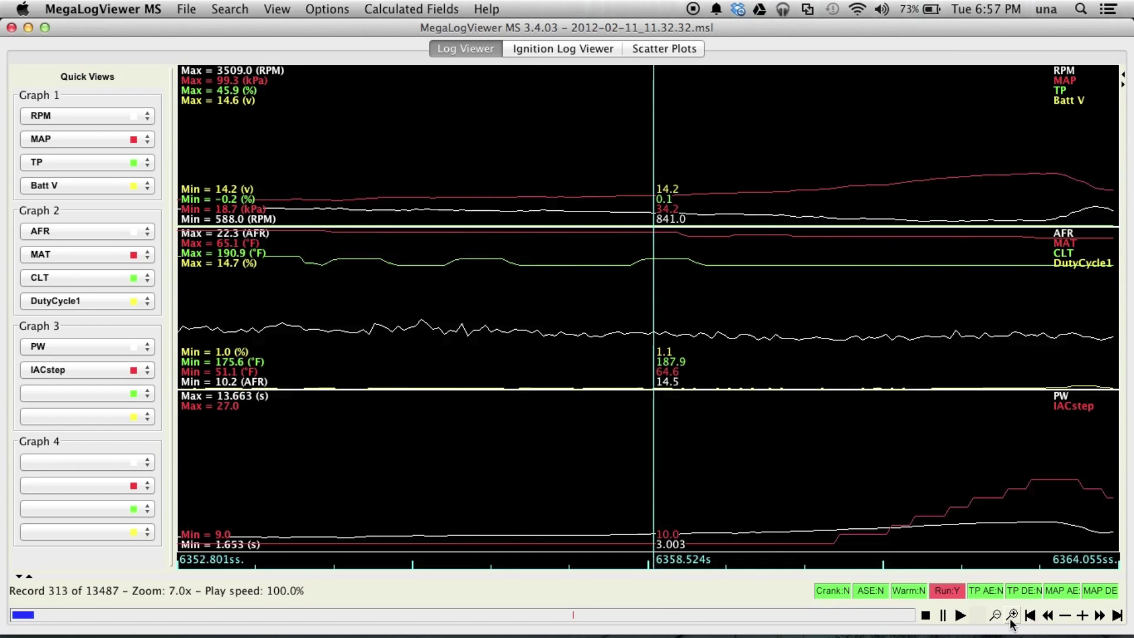
left_click(1011, 618)
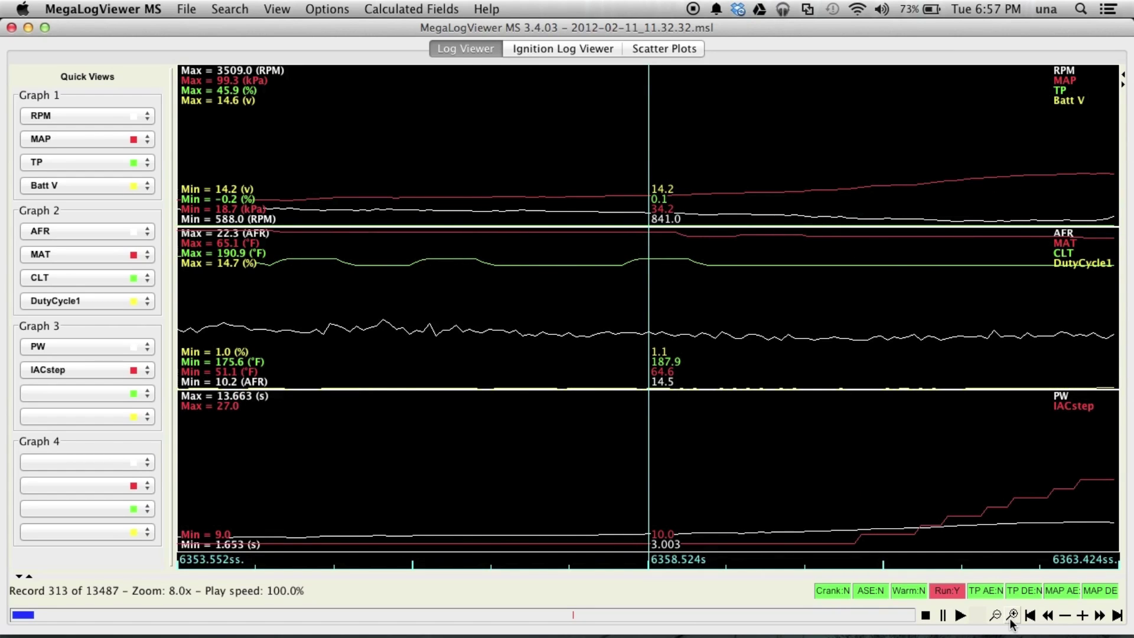
left_click(1011, 619)
left_click(1011, 619)
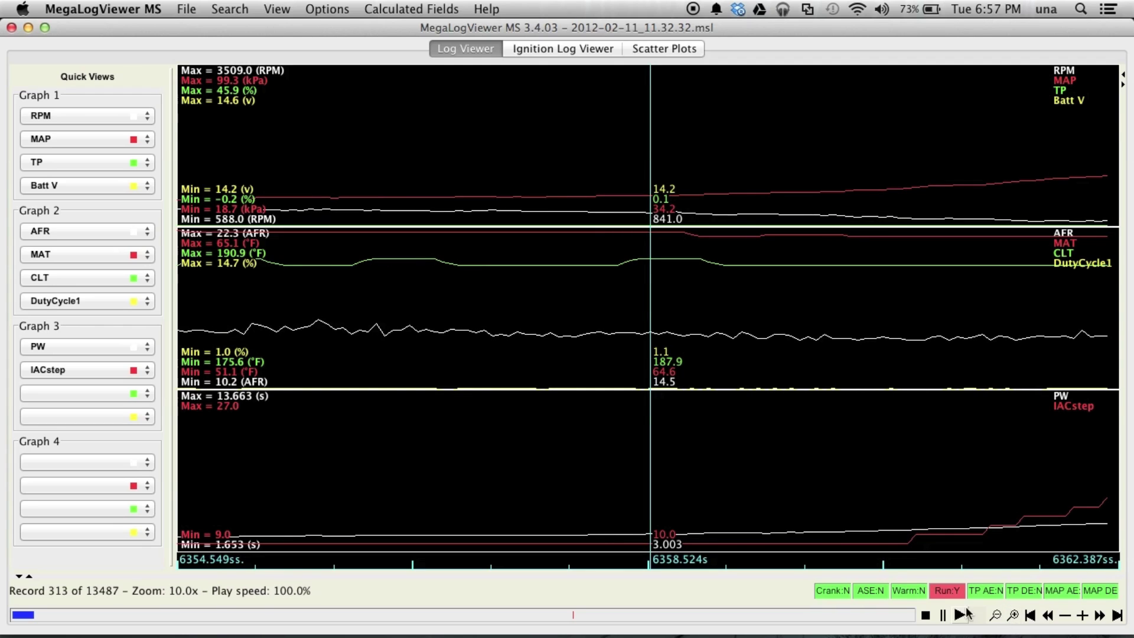
left_click(963, 612)
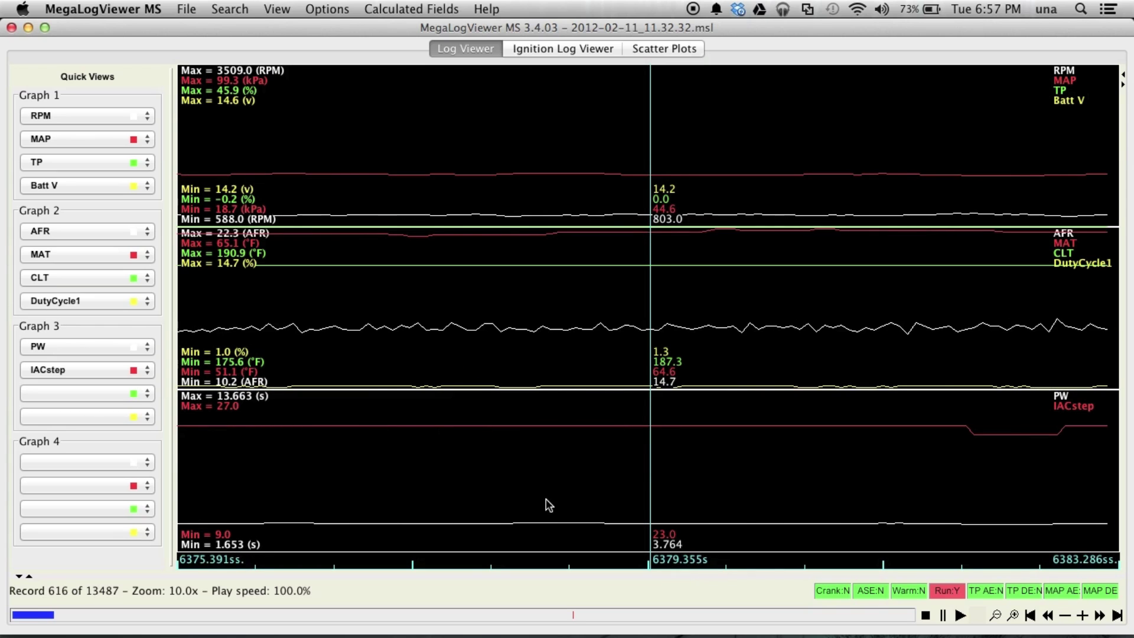
left_click(942, 616)
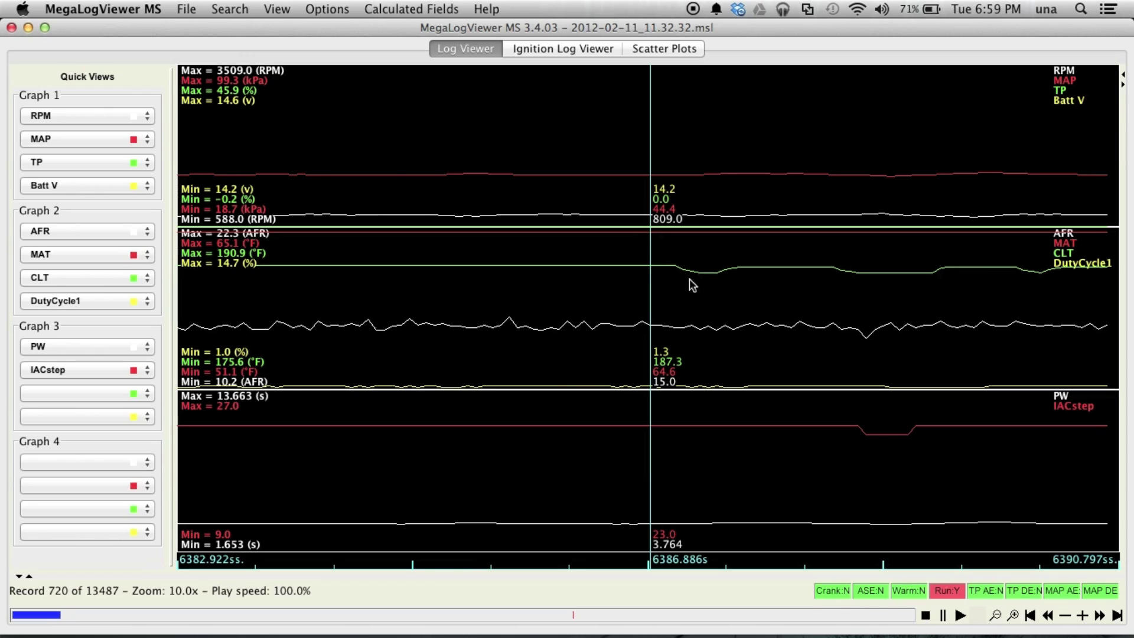
Scroll on the graph to move the log position to record 726.
scroll(689, 278, "down", 2)
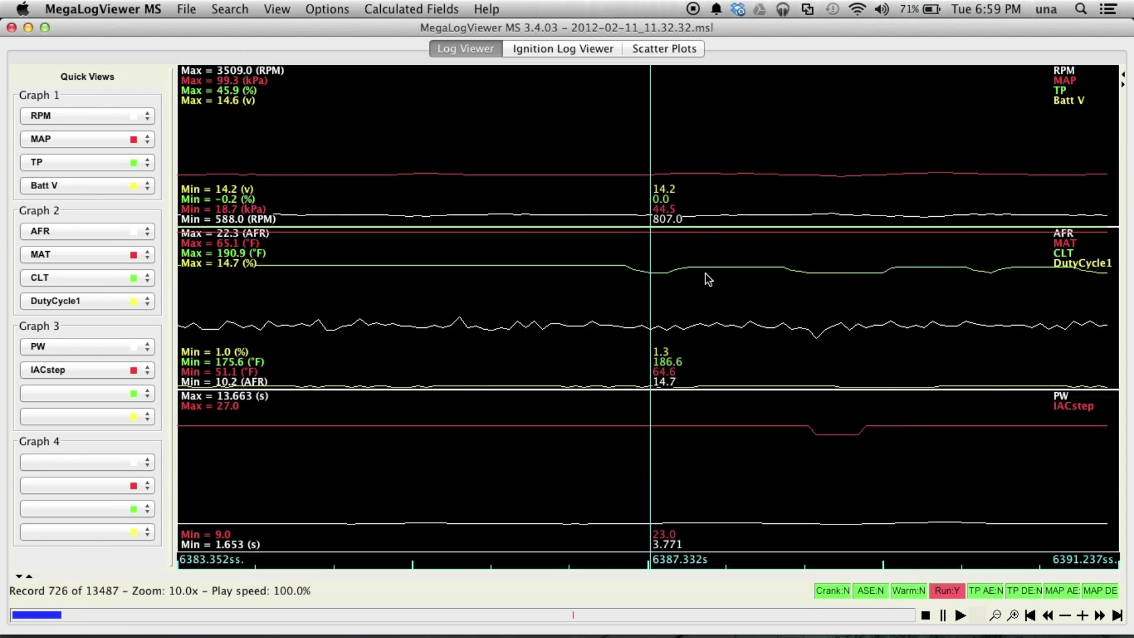
Step the log forward one record, then resume playback with the space bar.
left_click(659, 279)
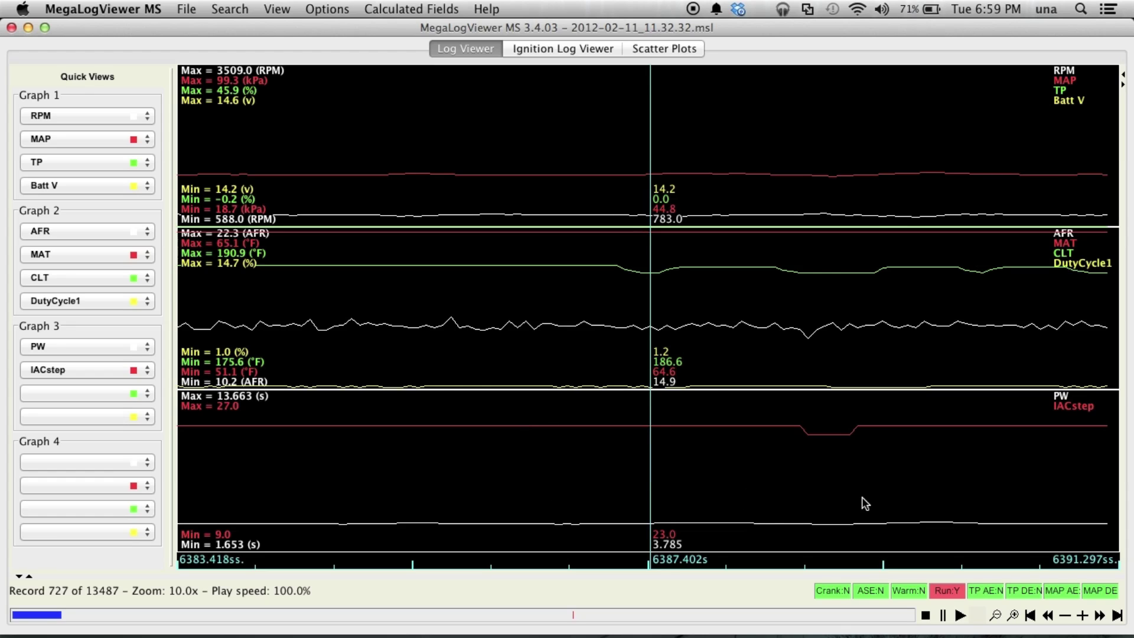
key("space")
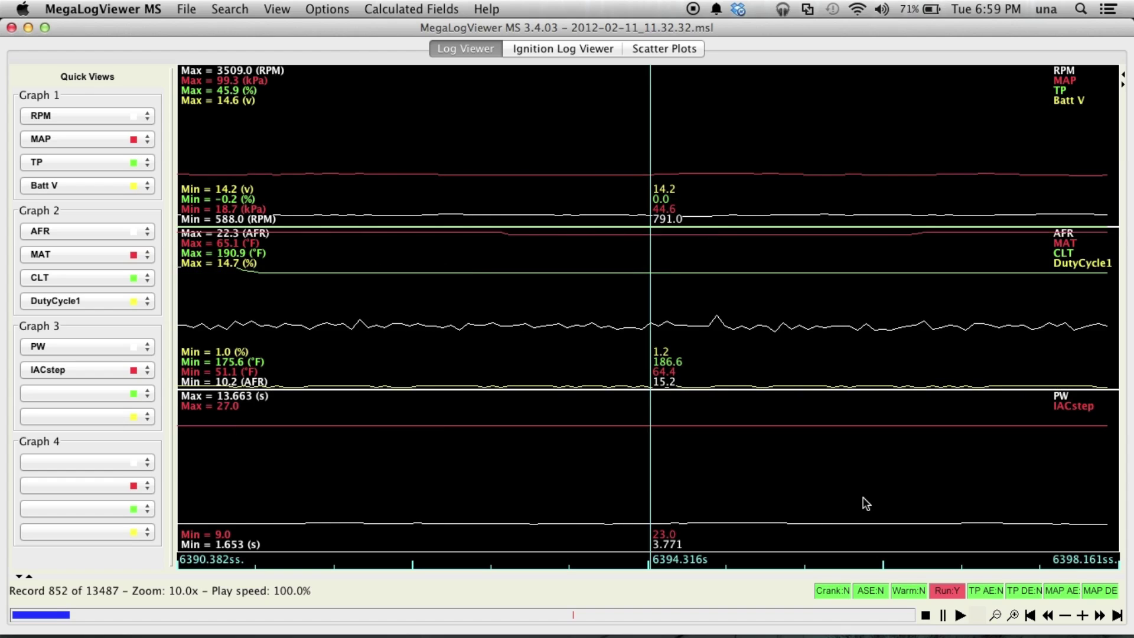
Stop playback near record 952, jump forward to record 1020, then back to 1006.
left_click(862, 497)
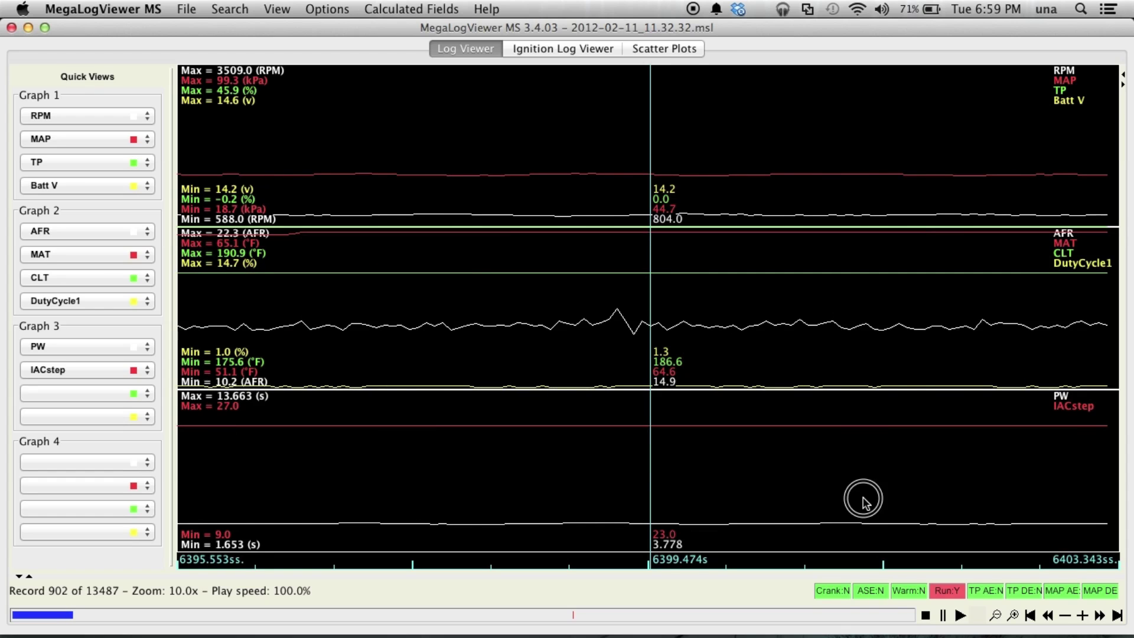
left_click(798, 436)
left_click(798, 435)
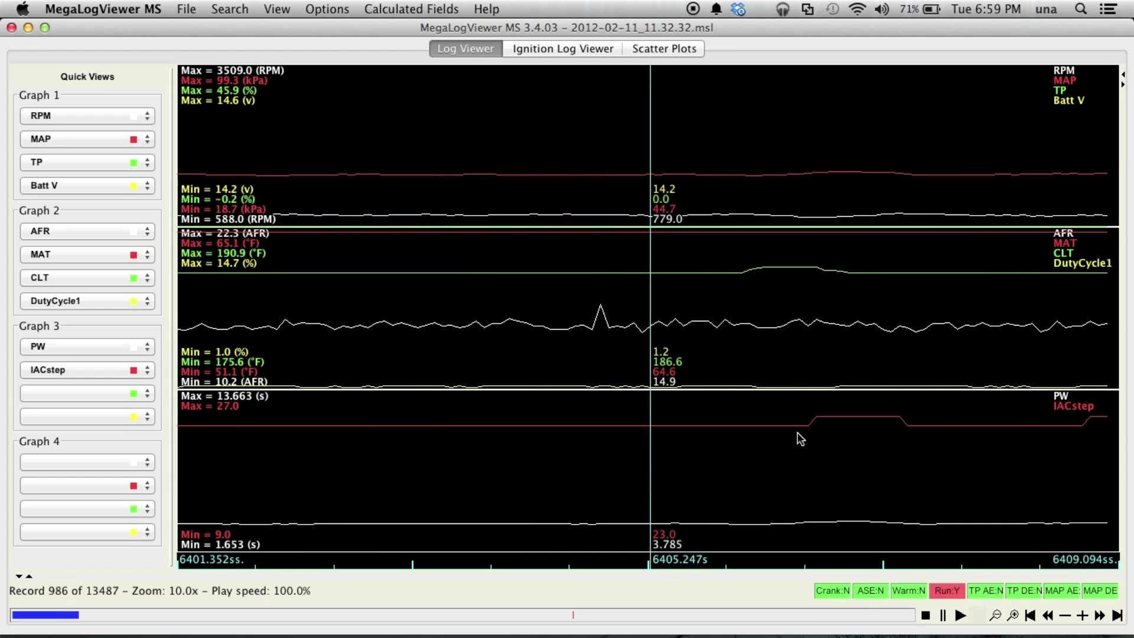
left_click(799, 438)
left_click(798, 437)
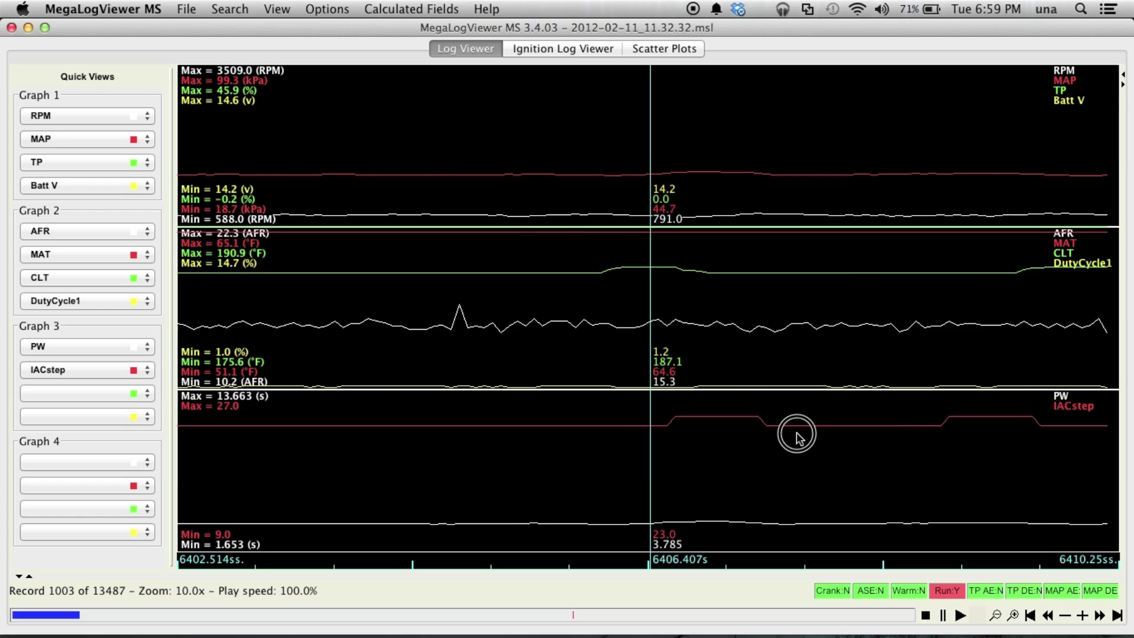
left_click(542, 225)
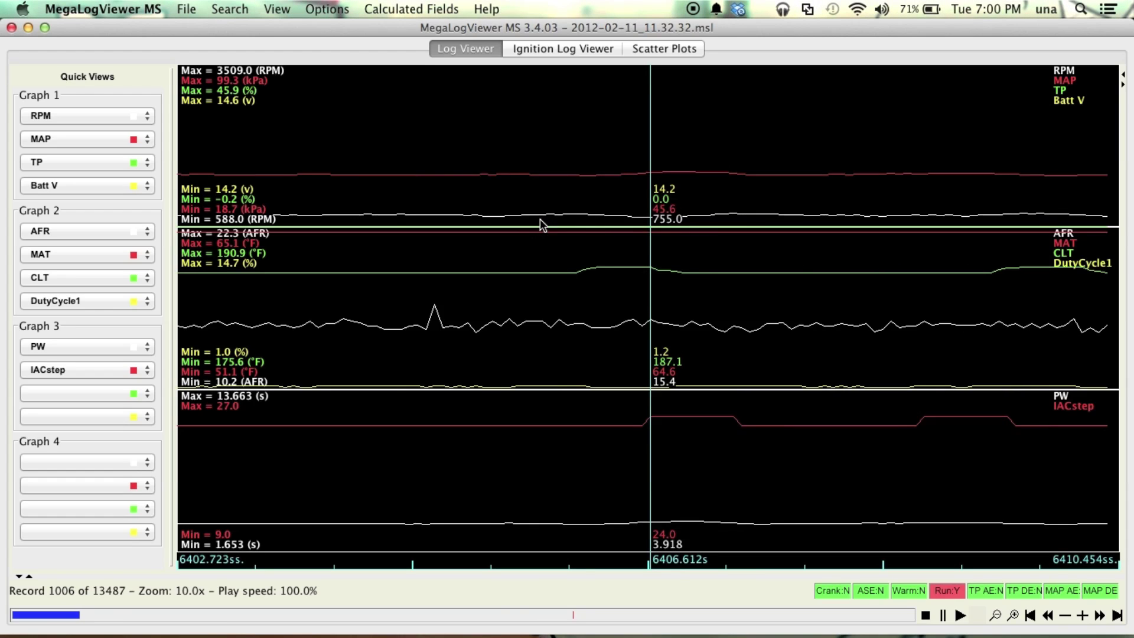
left_click(698, 220)
left_click(708, 223)
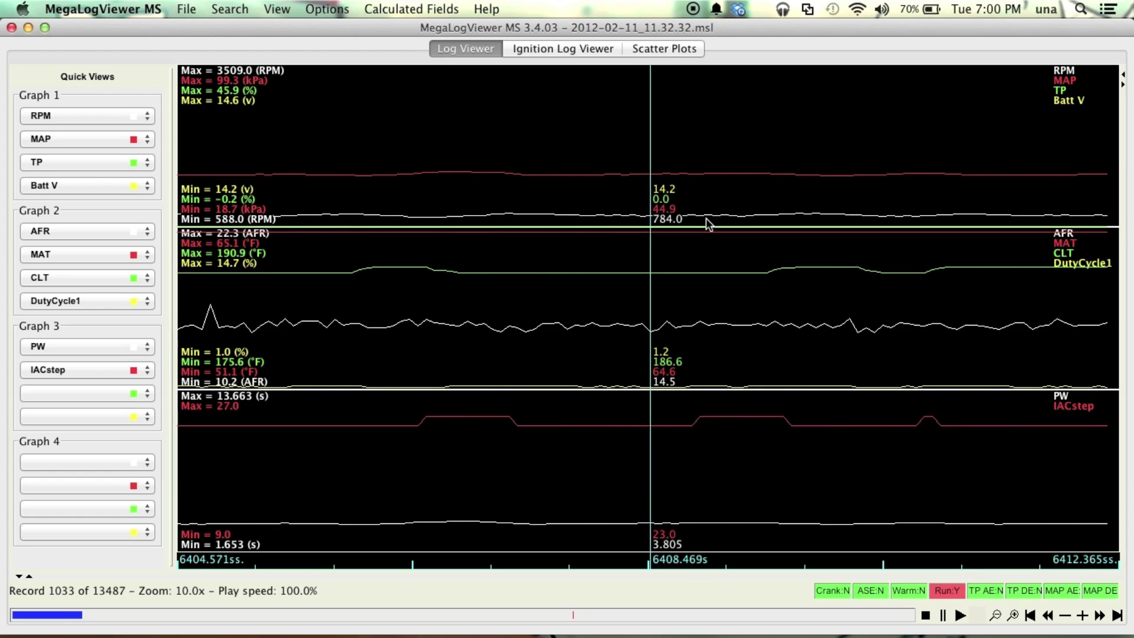
Zoom the graph out and back in to 10x, then step forward to record 1105.
scroll(708, 224, "down", 2)
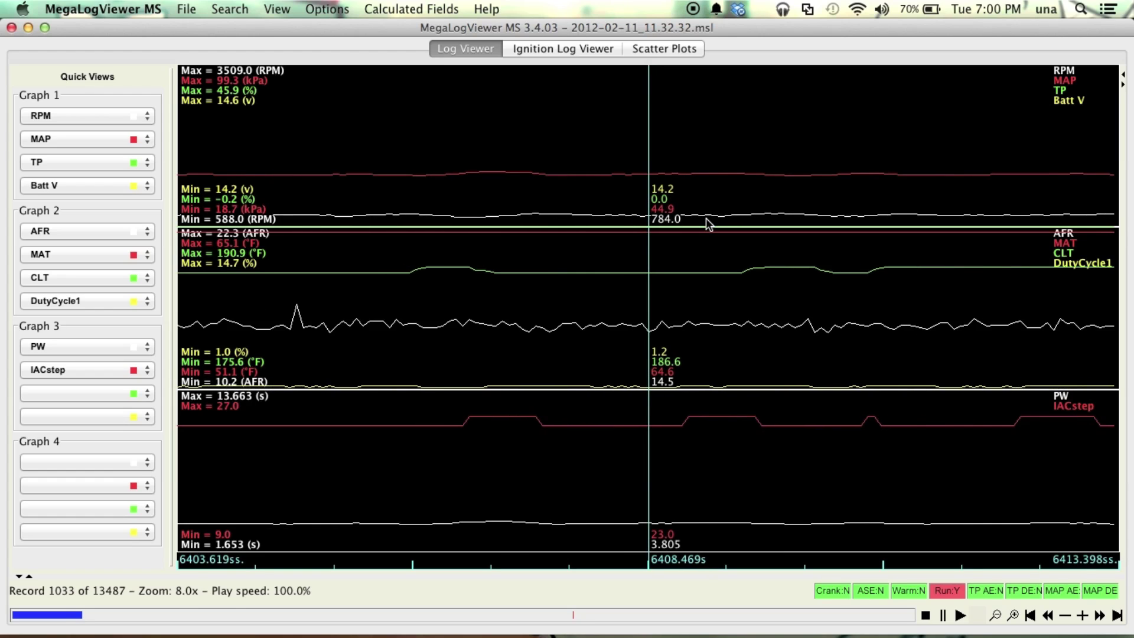
scroll(709, 224, "up", 2)
scroll(708, 225, "down", 3)
scroll(708, 225, "up", 3)
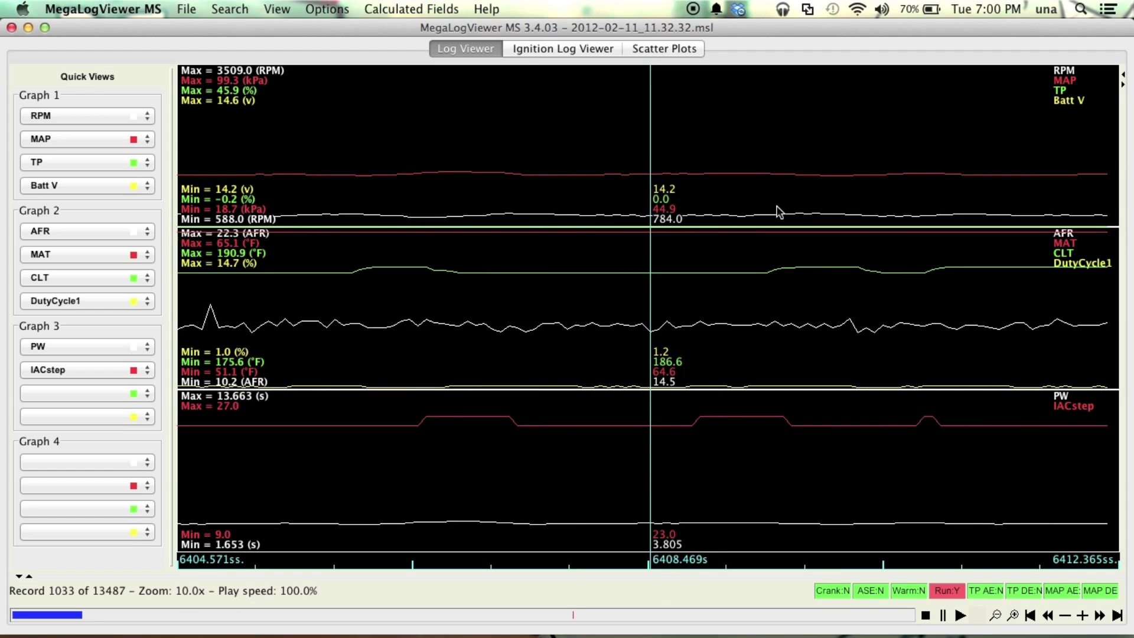
left_click(850, 209)
left_click(850, 211)
Step forward through the log to record 1629, where RPM rises to 1752.
left_click(850, 214)
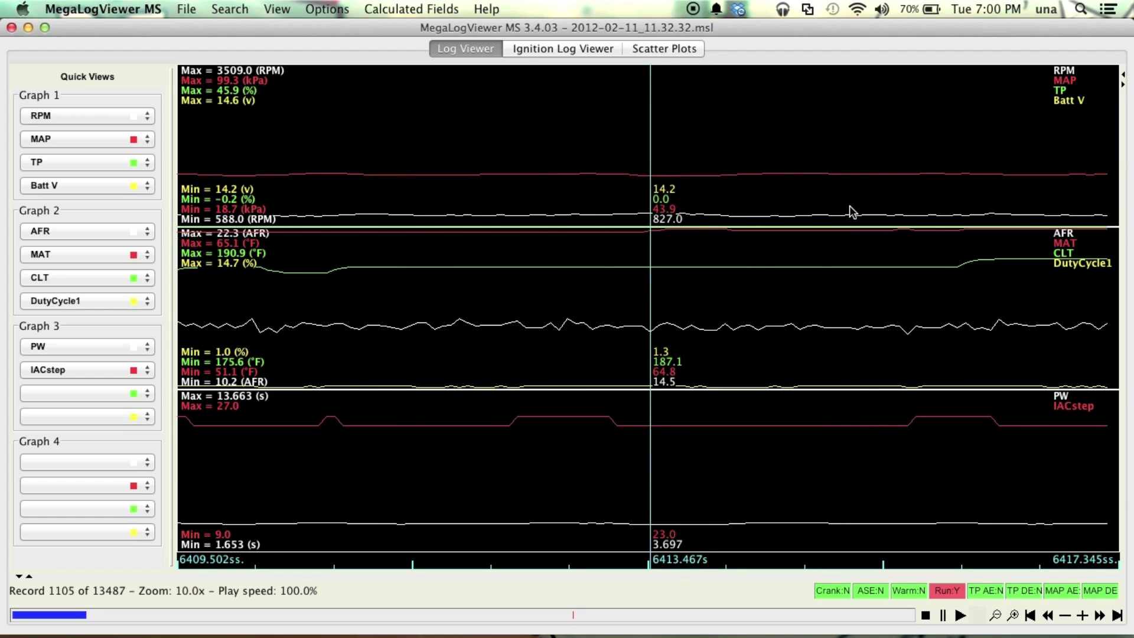
left_click(850, 215)
left_click(1025, 207)
left_click(1051, 202)
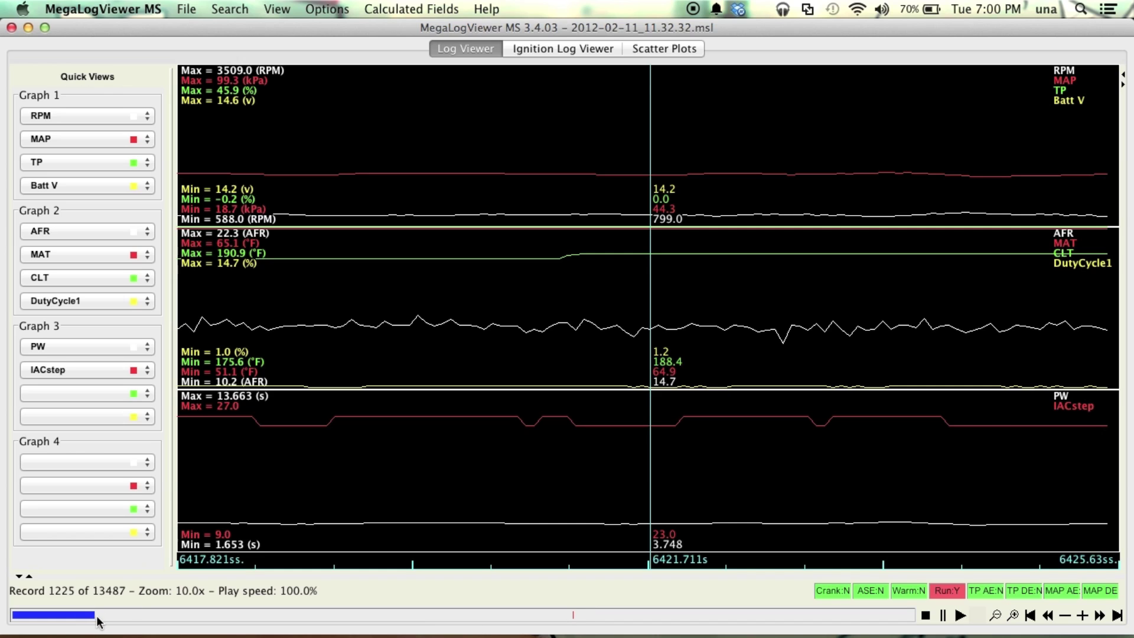
left_click(121, 617)
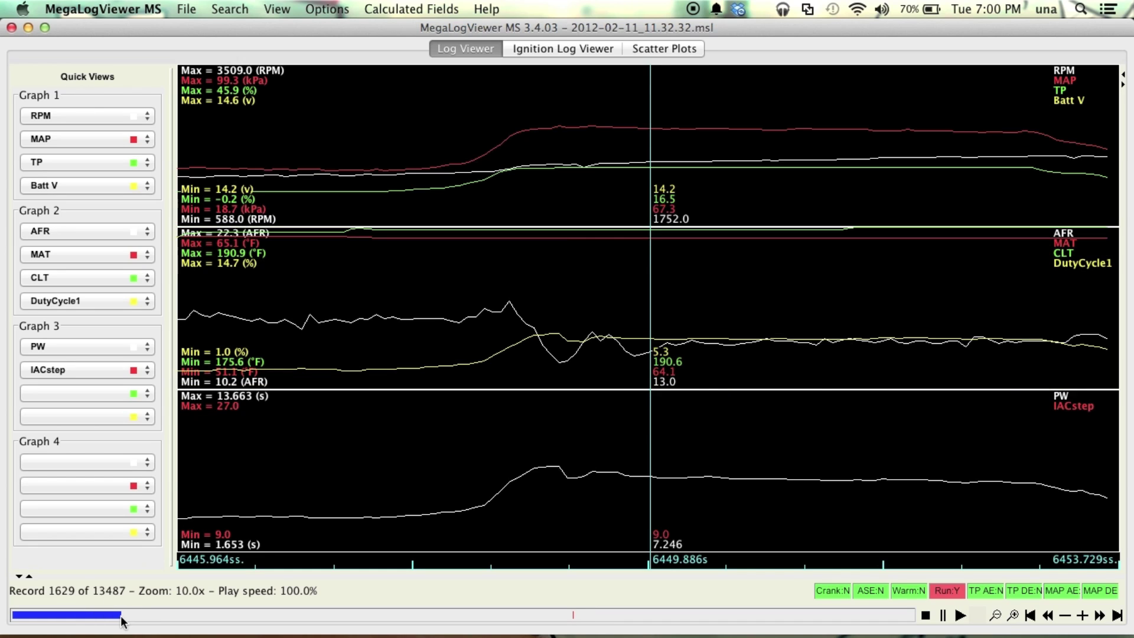
Move ahead to record 2412, then jump far ahead to record 8341 (RPM 2983).
left_click_drag(121, 617, 211, 616)
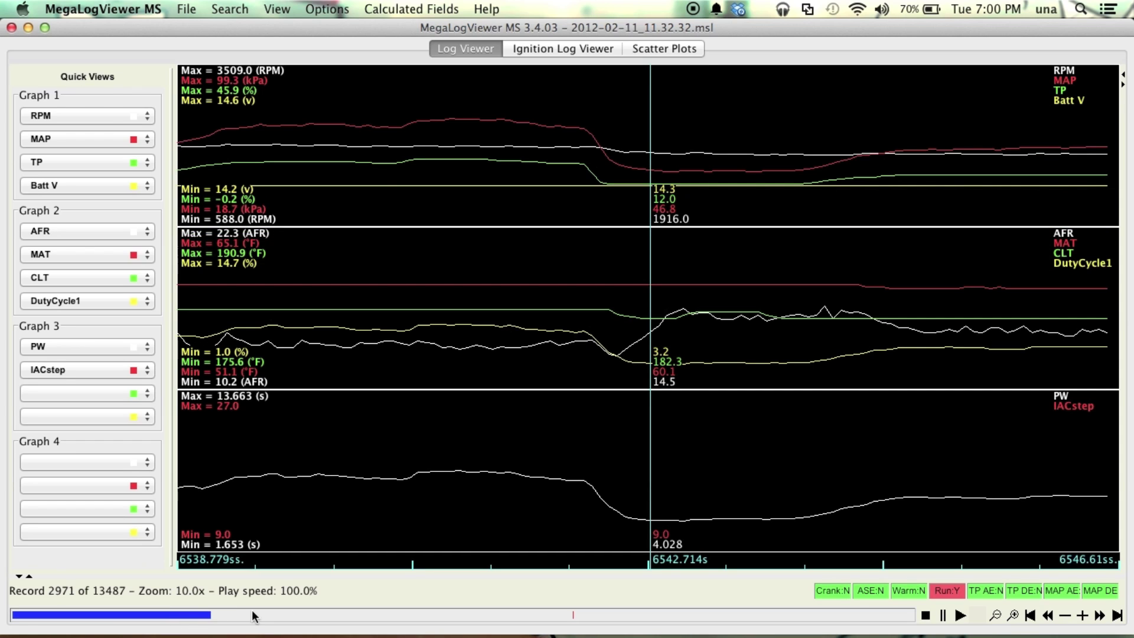
left_click(571, 616)
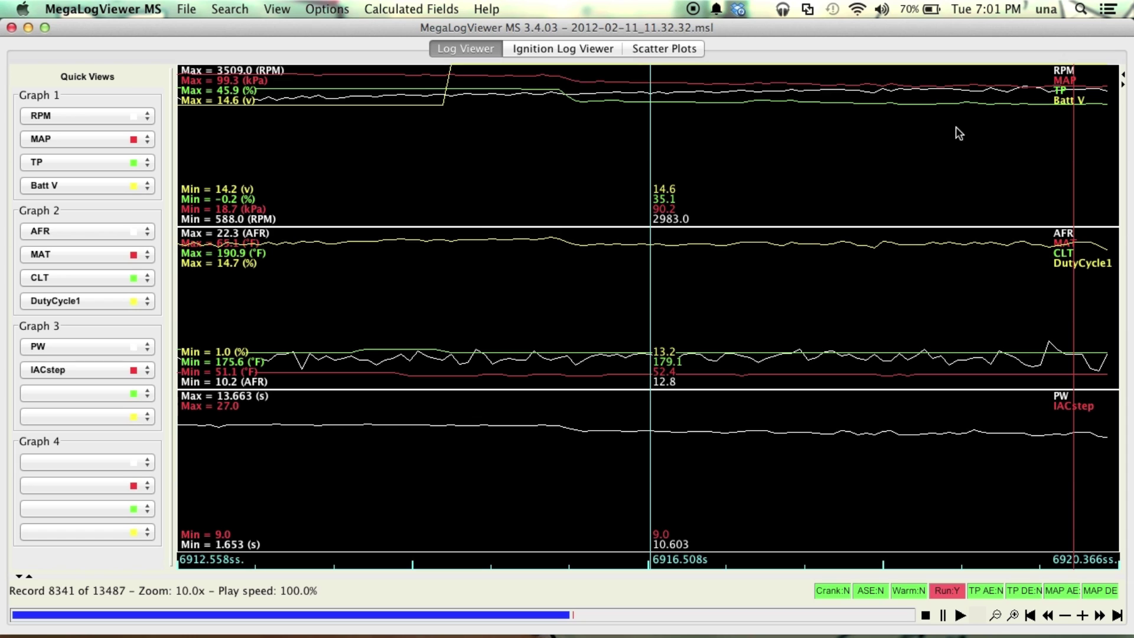
Centre the graphs on the red marker near record 8391, landing at record 8348.
scroll(427, 125, "up", 3)
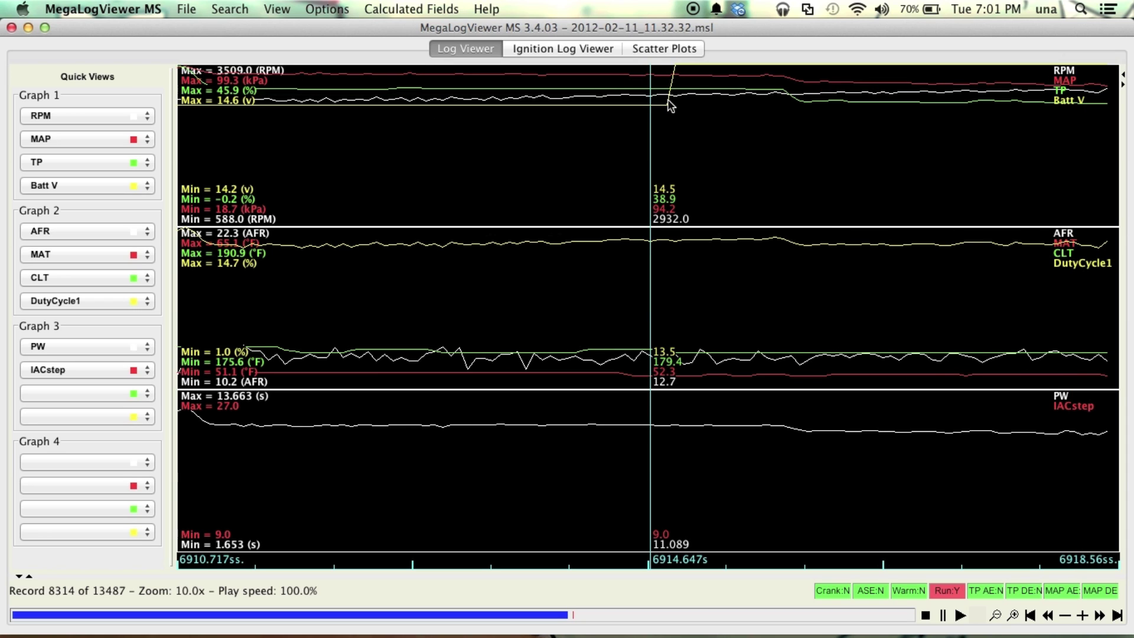
scroll(672, 105, "down", 1)
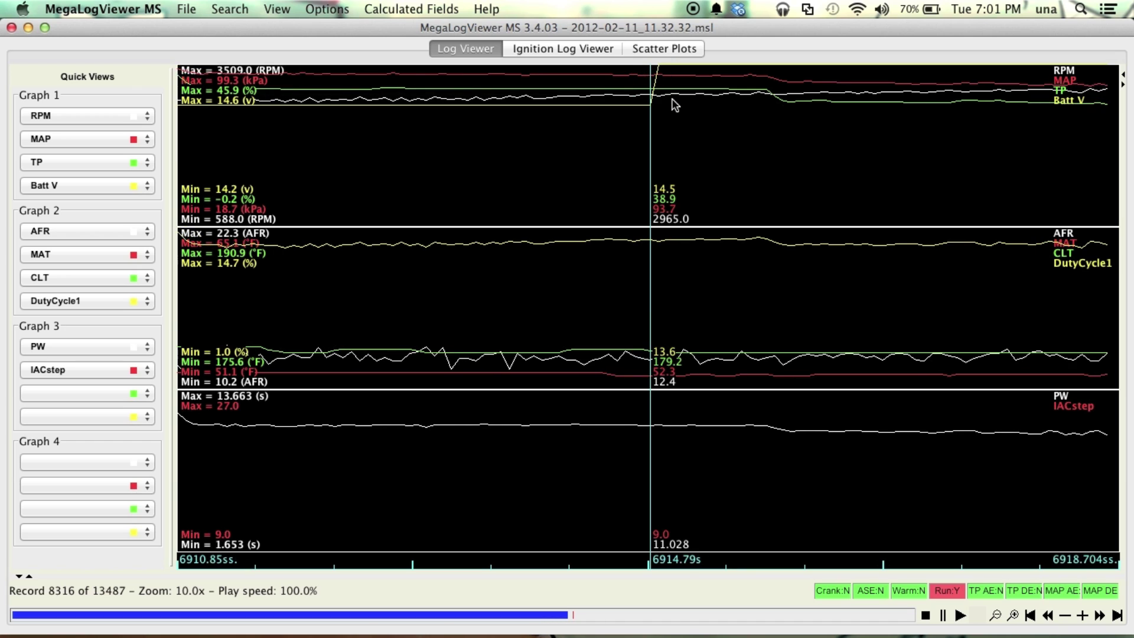
scroll(674, 105, "down", 1)
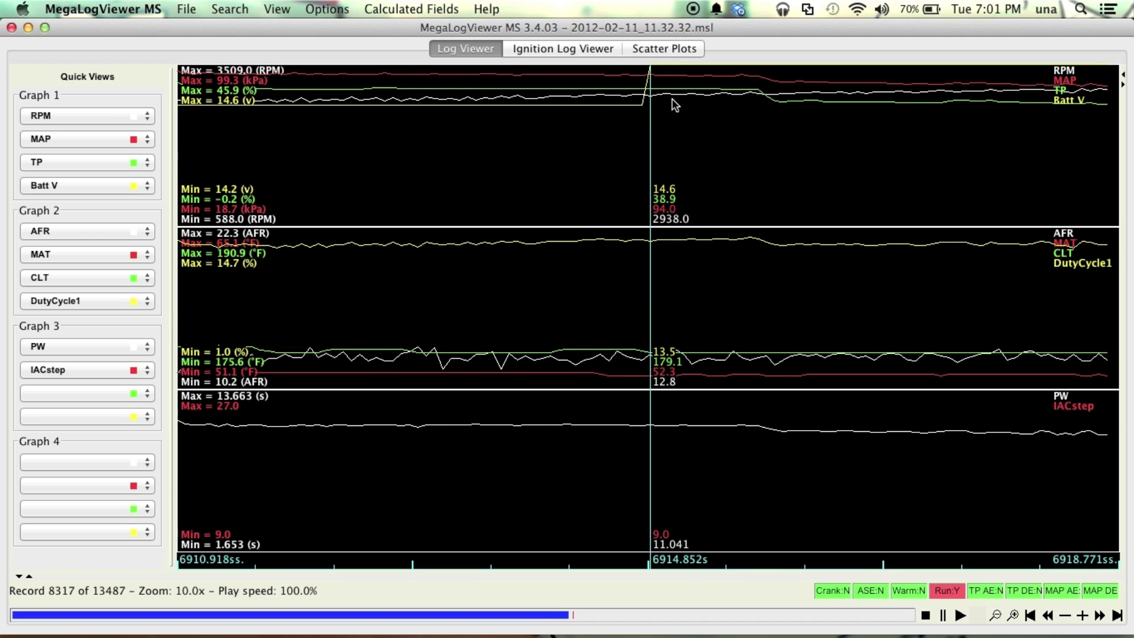
scroll(674, 105, "up", 2)
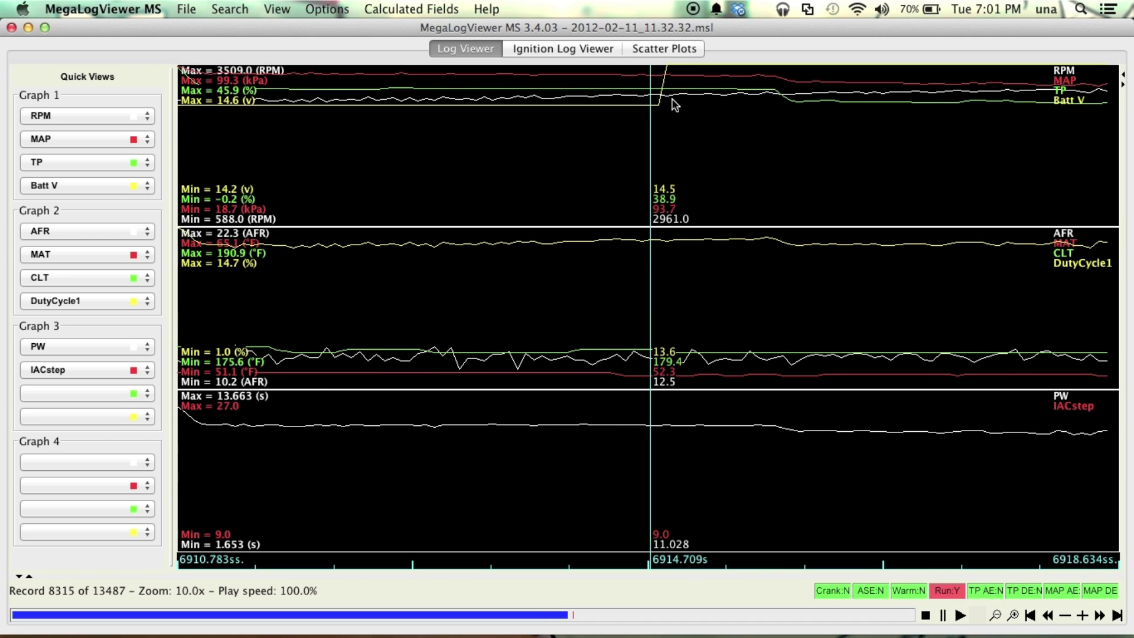
scroll(674, 105, "down", 4)
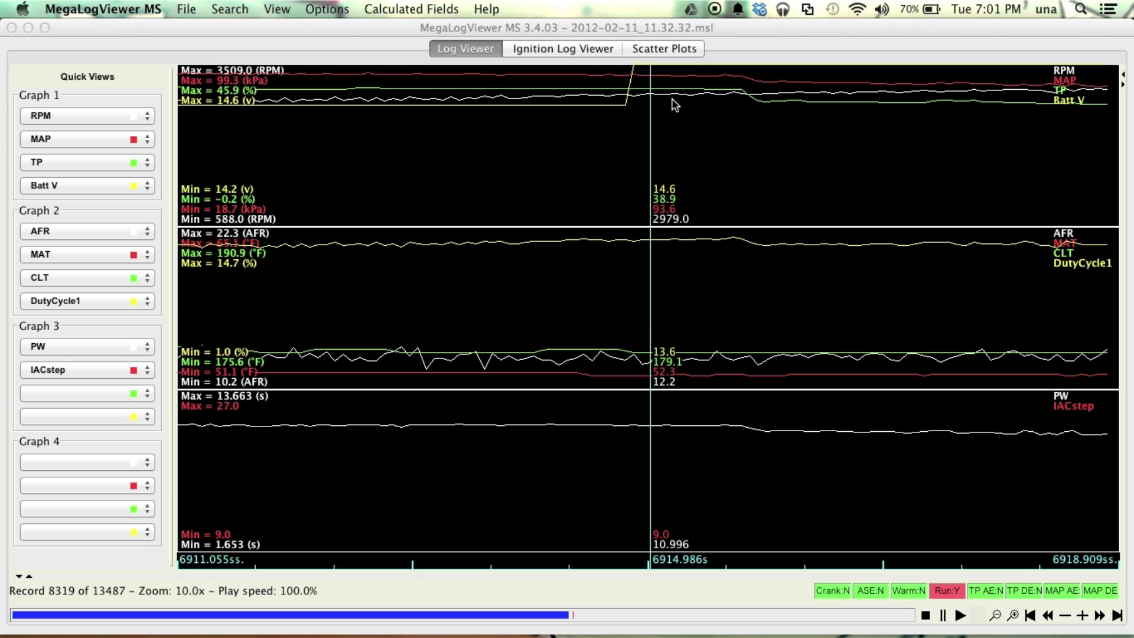
left_click(766, 106)
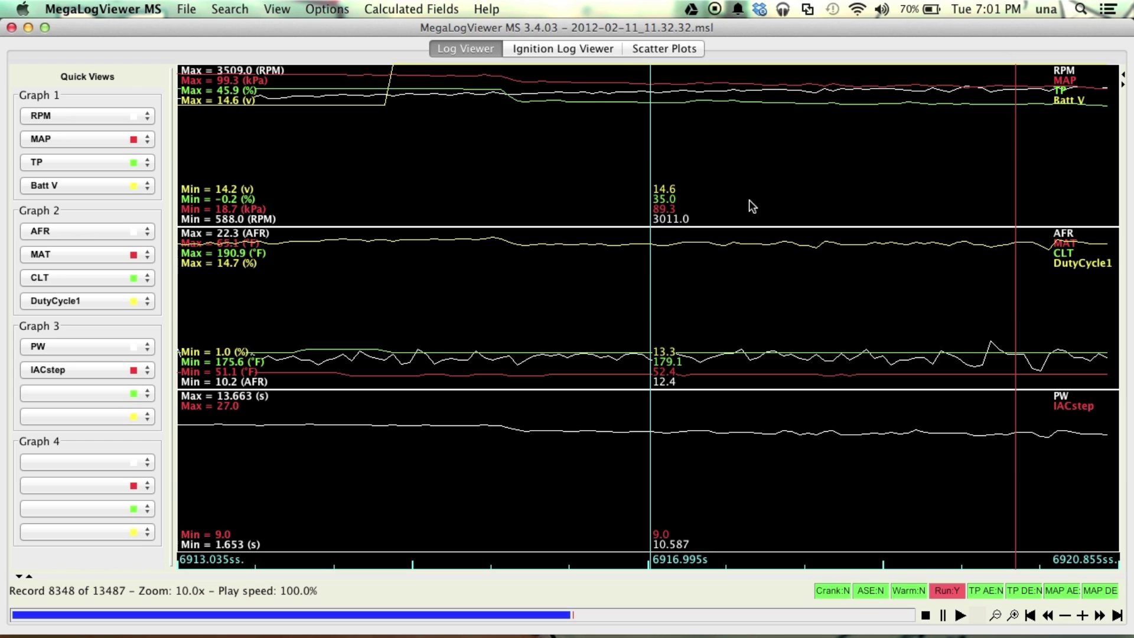
Centre on the red mark and step a few records back and forth, reaching record 8459.
left_click(1011, 94)
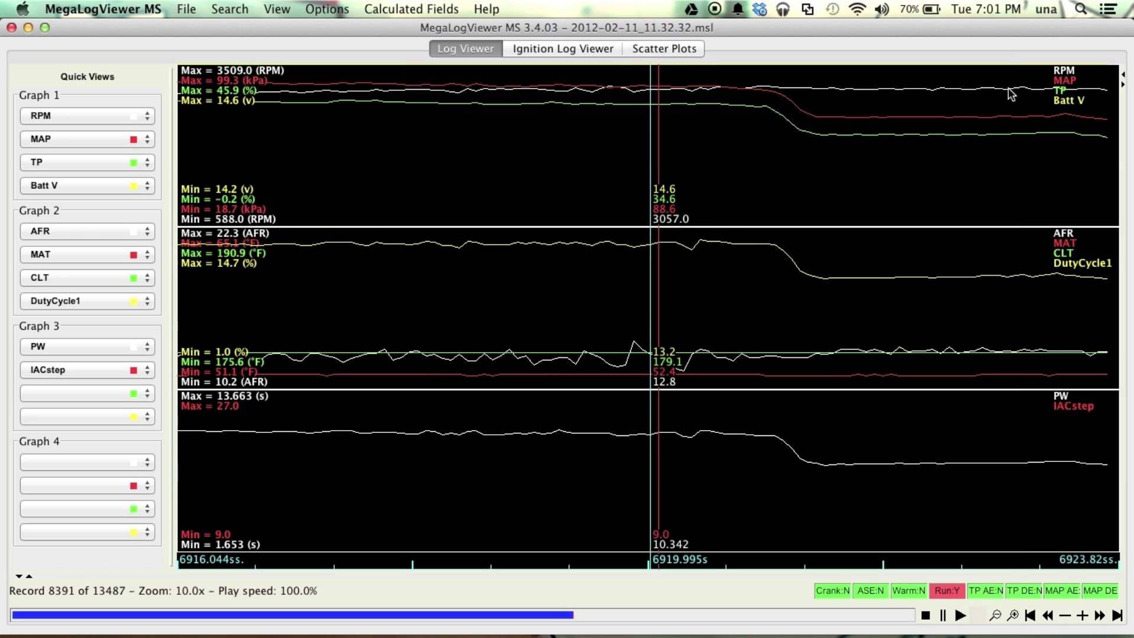
key("Right")
key("Right")
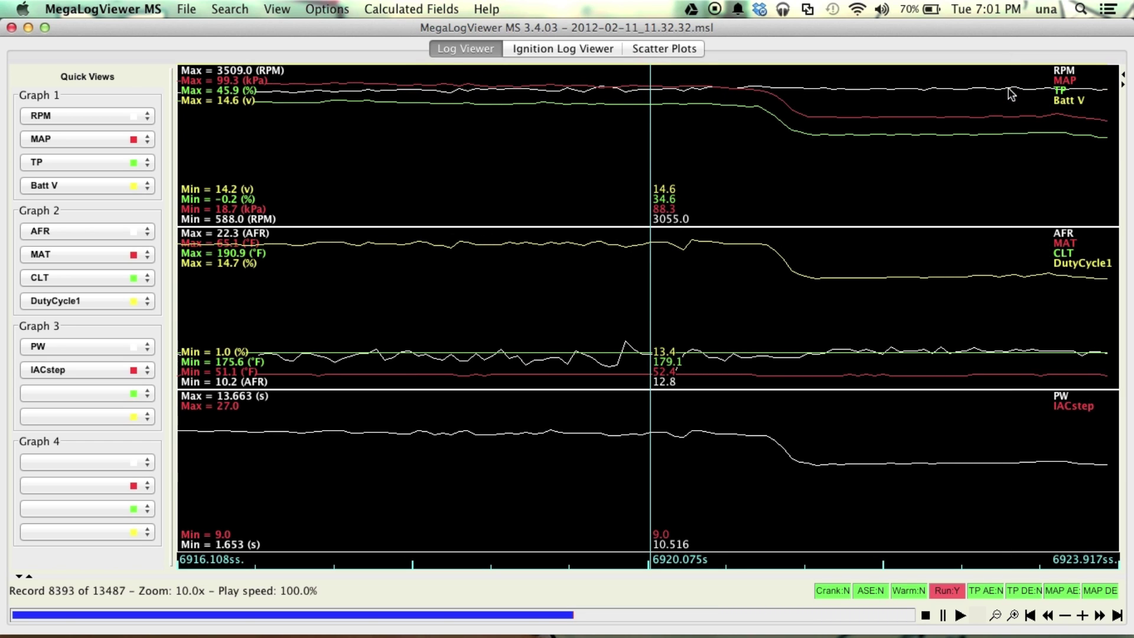
key("Left")
key("Left")
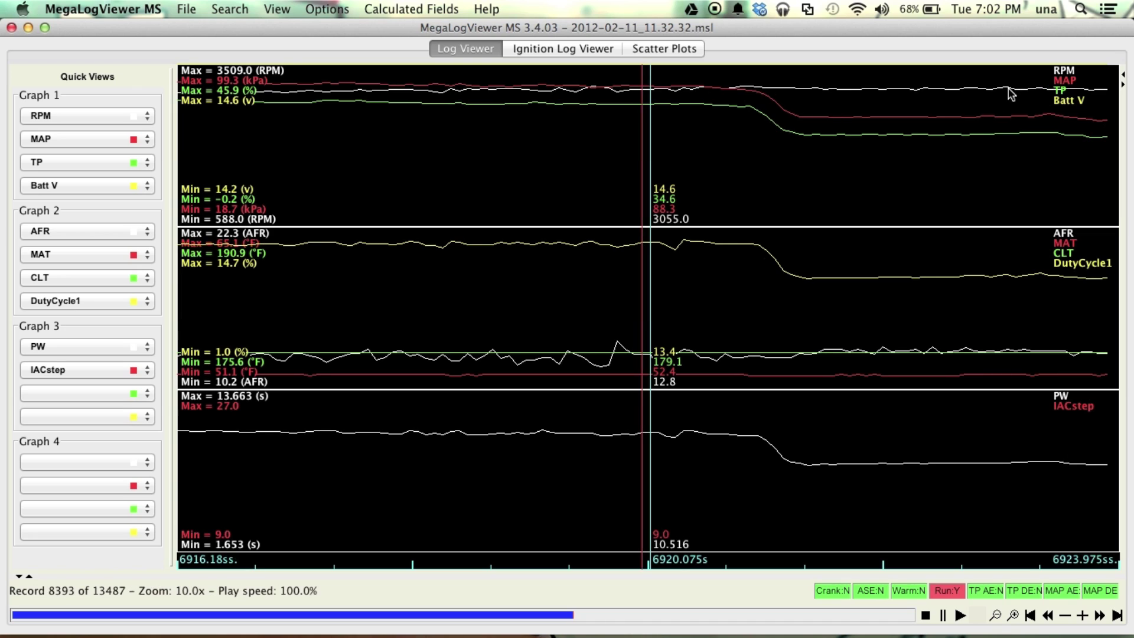
key("Left")
key("Left")
key("Left")
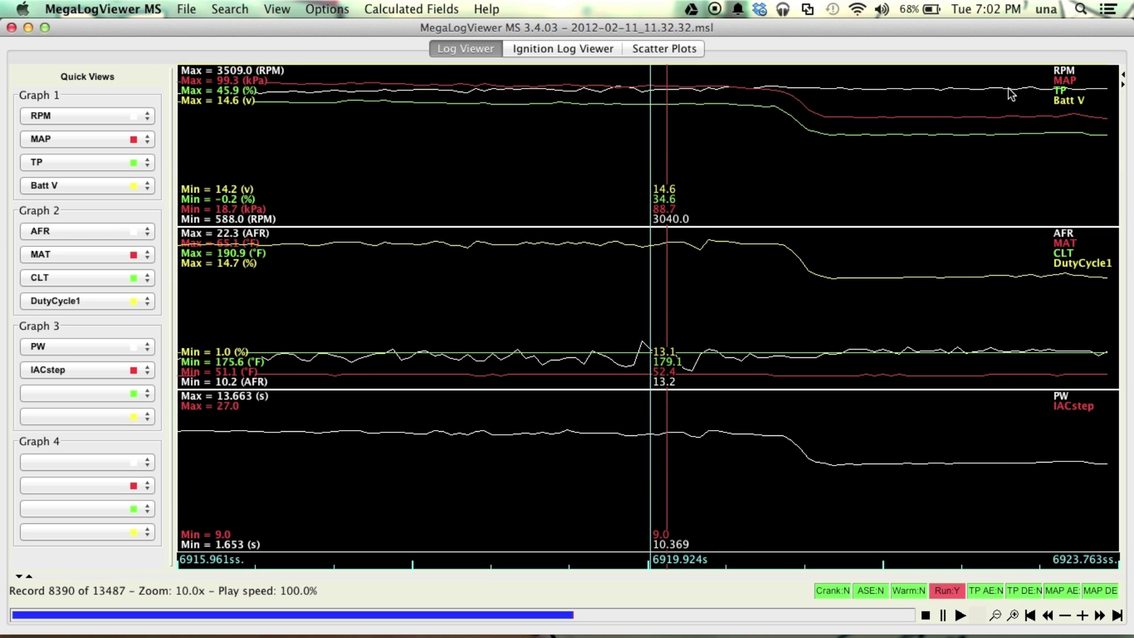
key("Right")
key("Right")
key("Right")
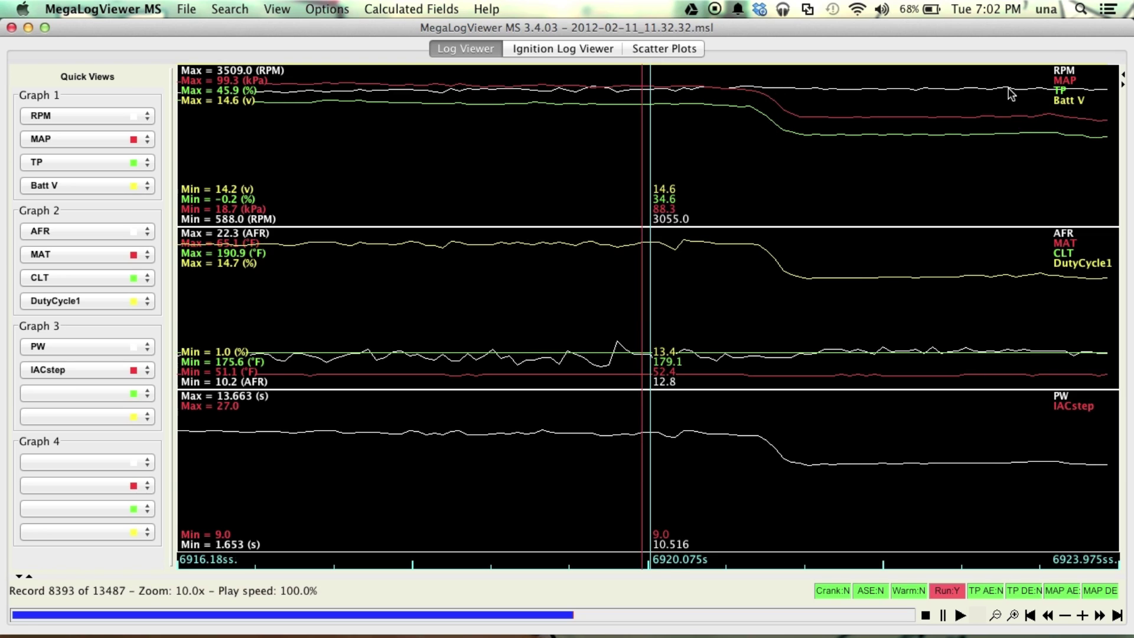
key("Left")
key("Left")
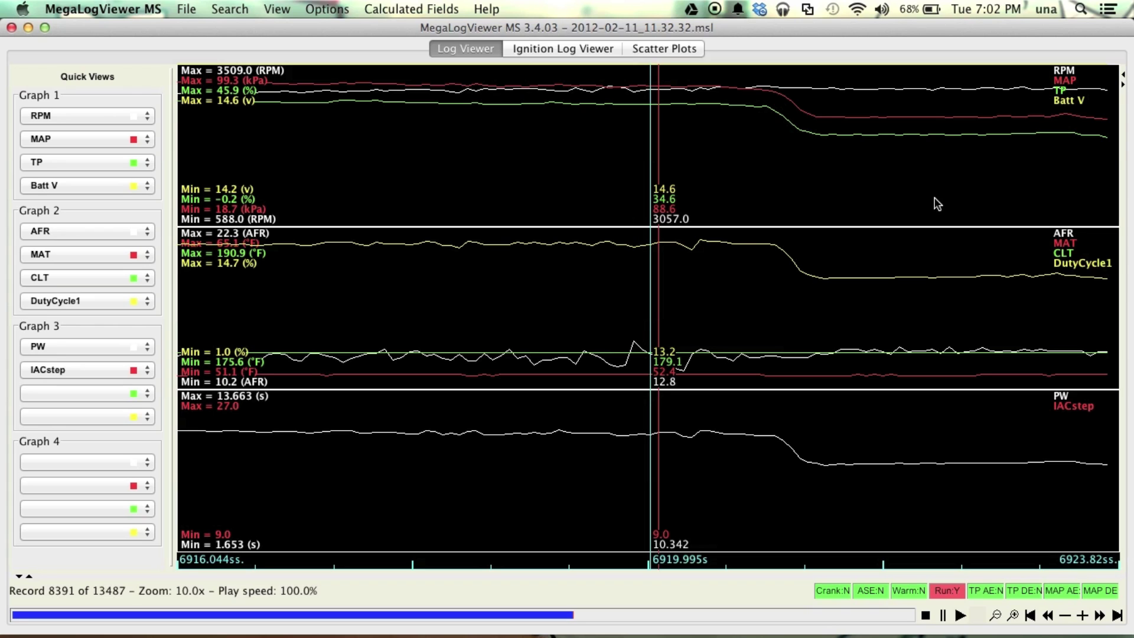
key("Right")
key("Right")
key("Right")
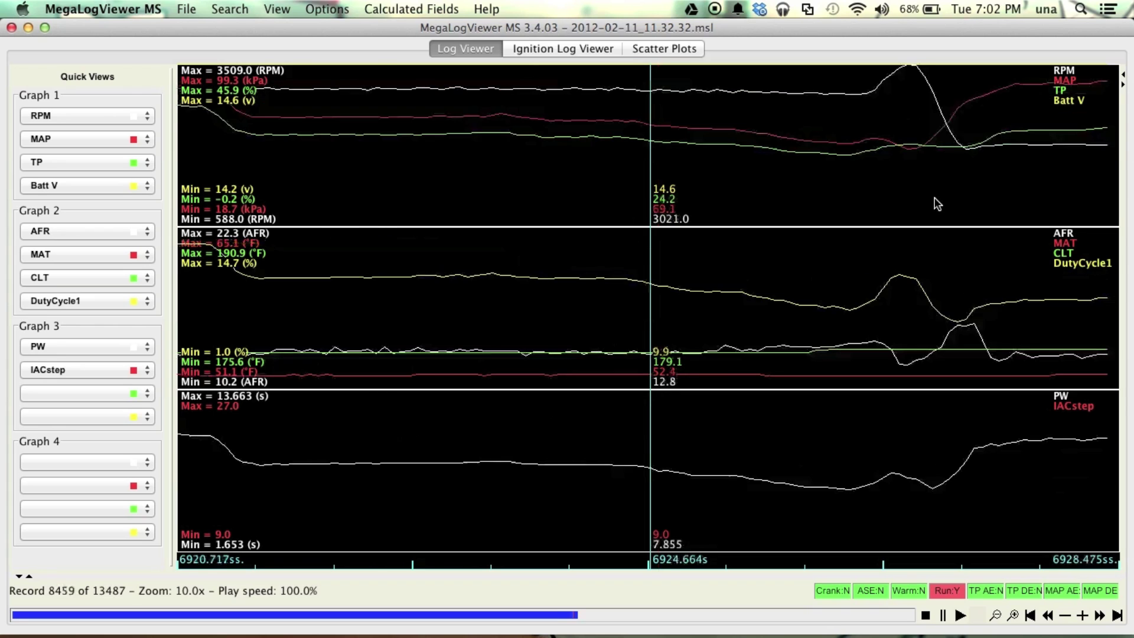
Advance from record 8459 to record 9678, where RPM reads 2350 and MAP 96.3.
key("Right")
key("Right")
key("Right")
key("Right")
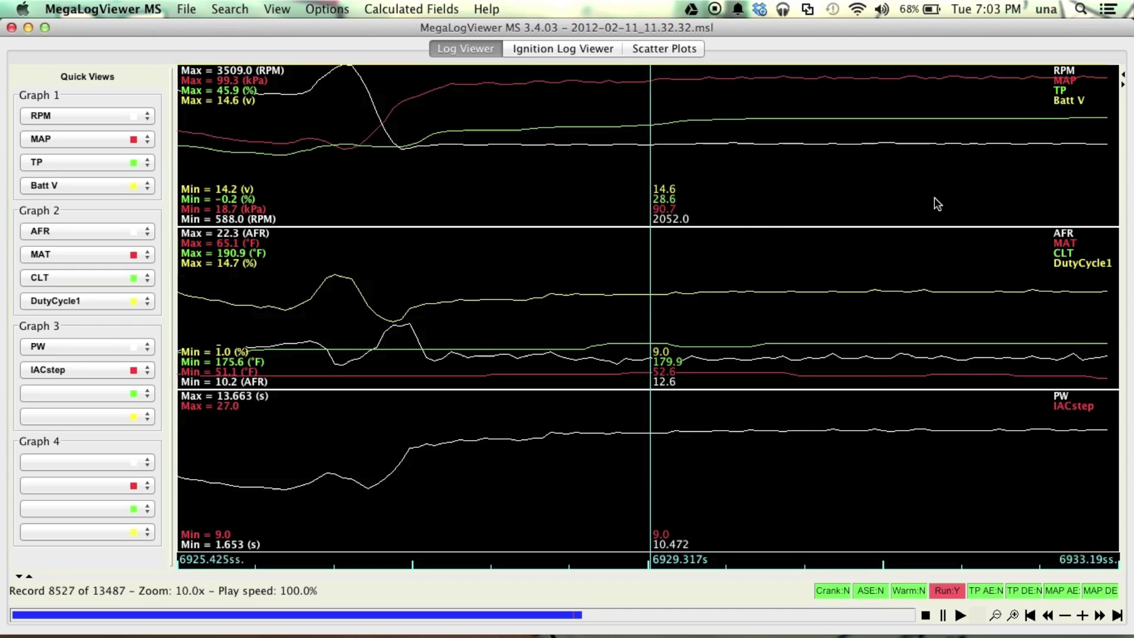
key("Right")
key("Right")
key("Right")
key("Right")
key("Right")
key("Right")
key("Right")
key("Right")
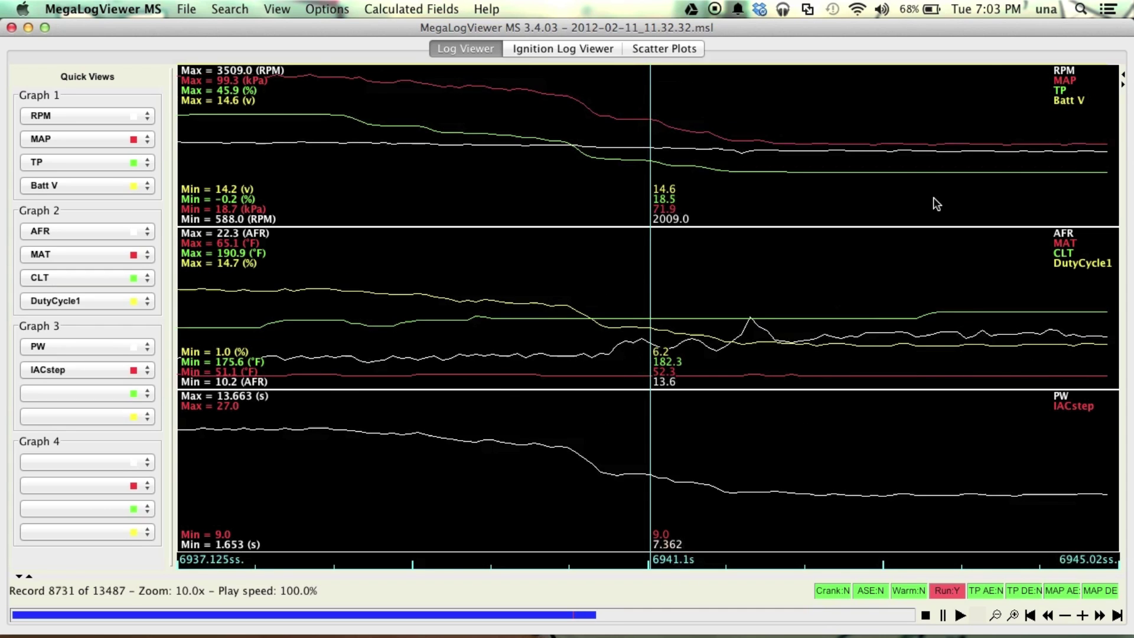
key("Right")
key("Right")
key("Right")
key("Right")
key("Right")
key("Right")
key("Right")
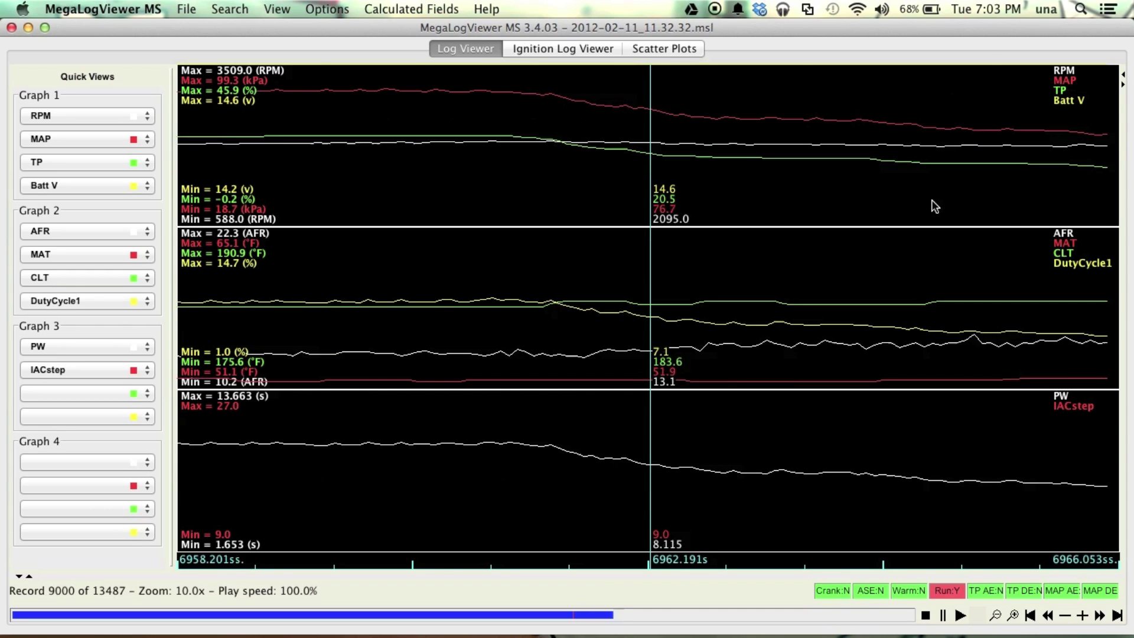
key("Right")
key("Right")
key("Right")
key("Right")
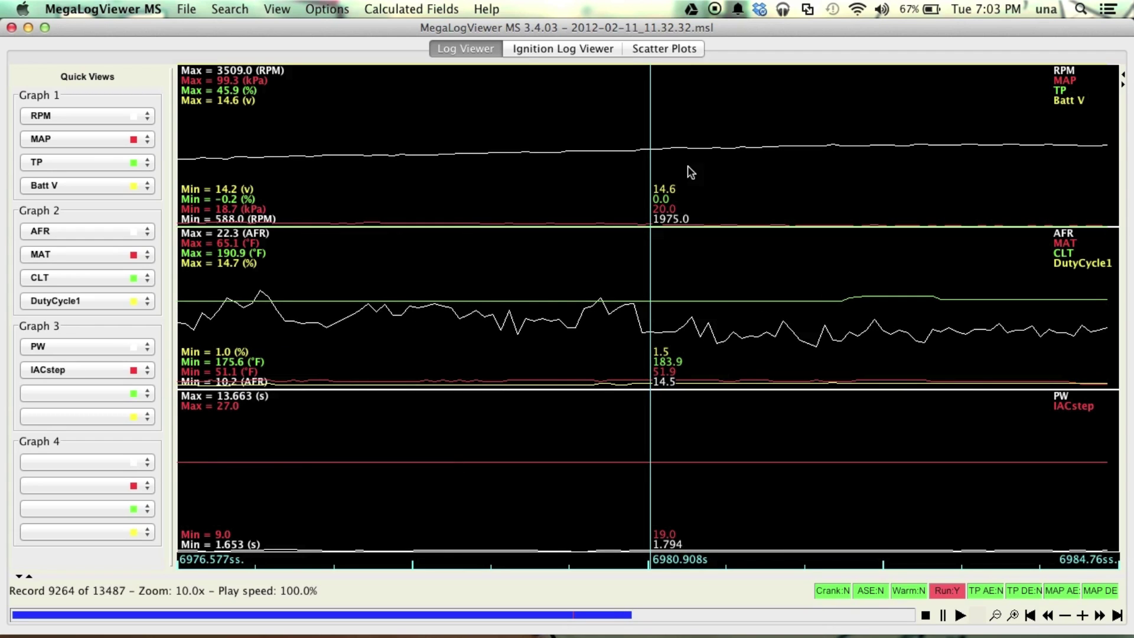
left_click(847, 172)
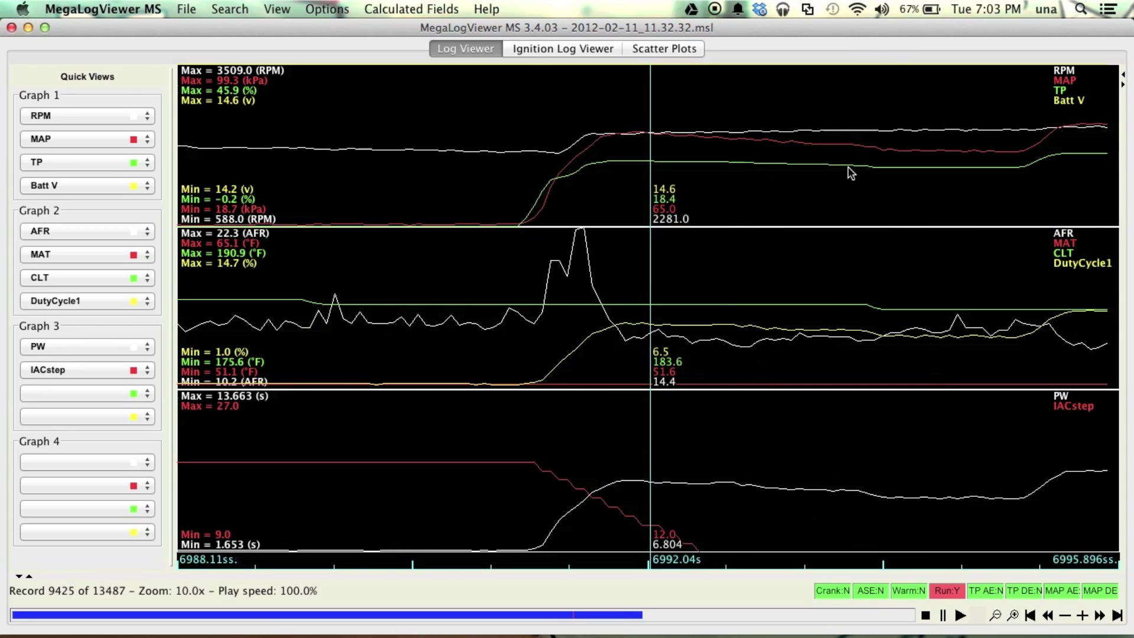
left_click(849, 171)
left_click(849, 171)
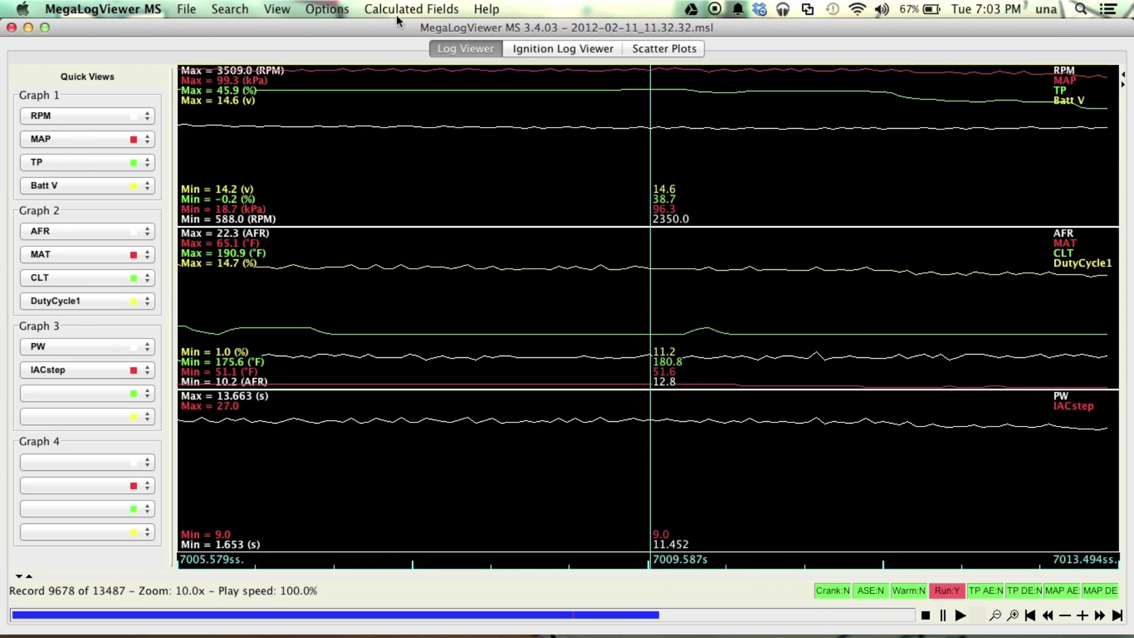
Browse the Options and Calculated Fields submenus, leaving Wideband O2-AFR calculation Off (Default).
left_click(327, 10)
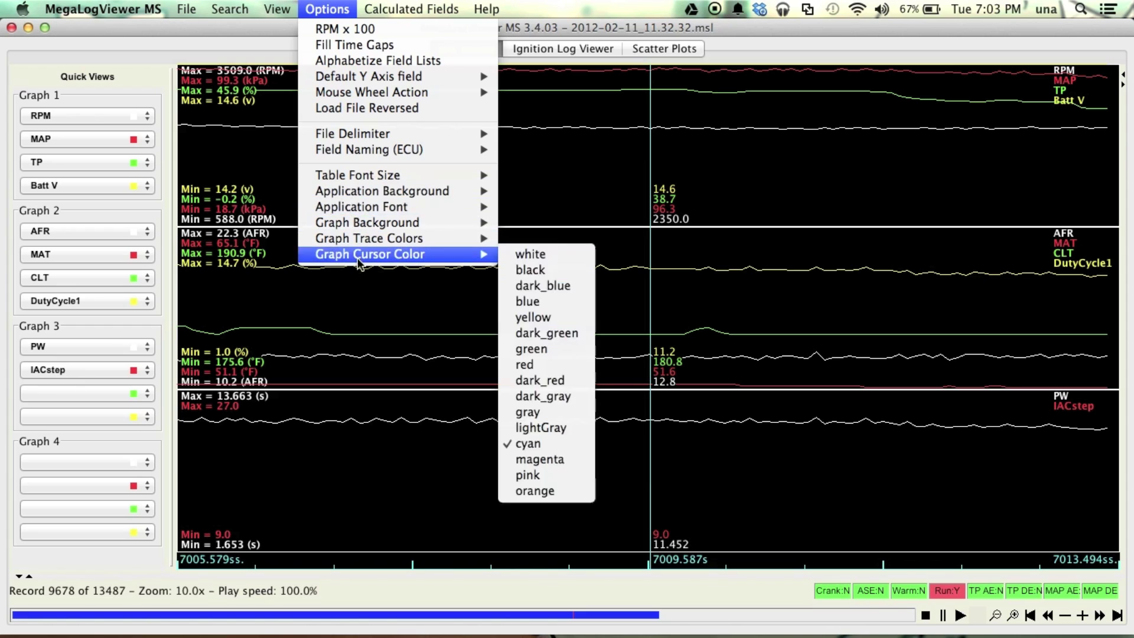
mouse_move(389, 5)
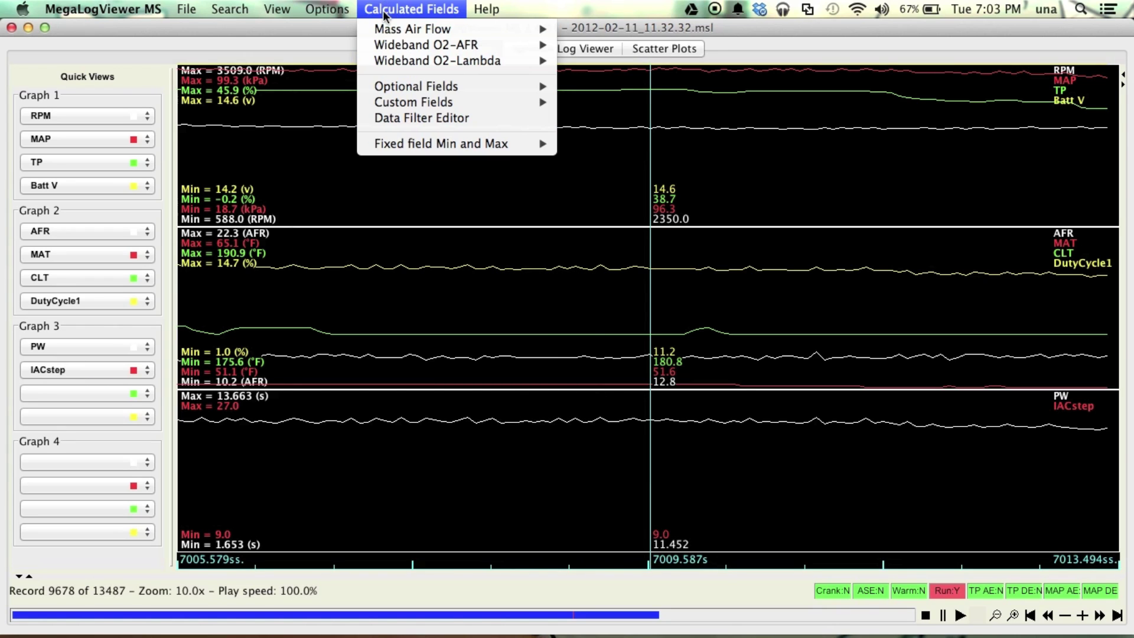
left_click(264, 147)
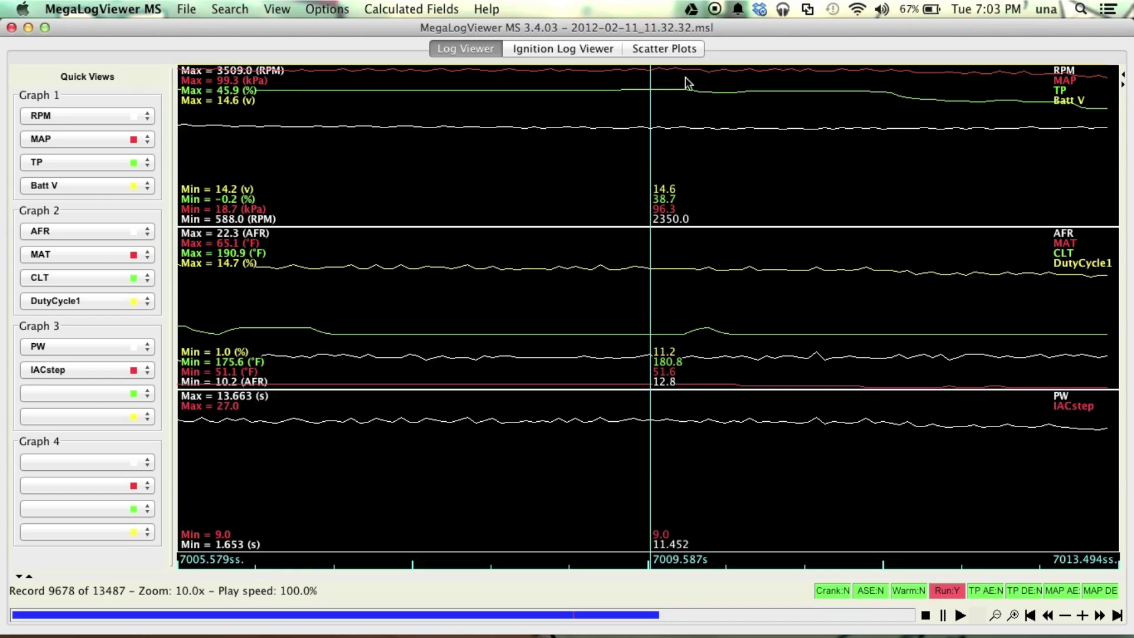
left_click(344, 10)
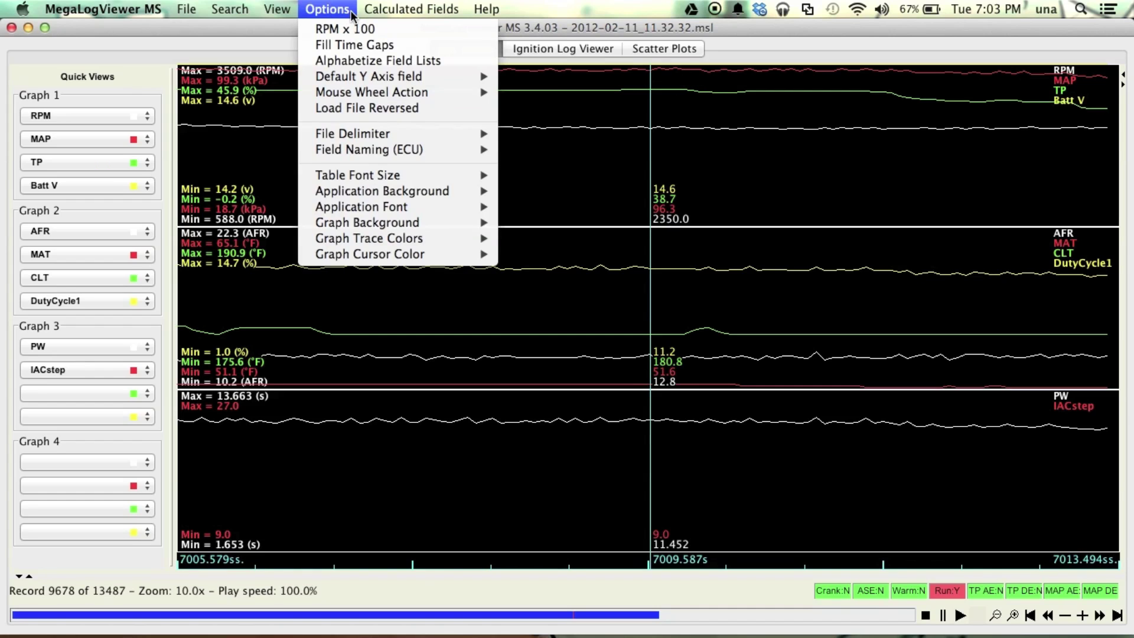
mouse_move(402, 10)
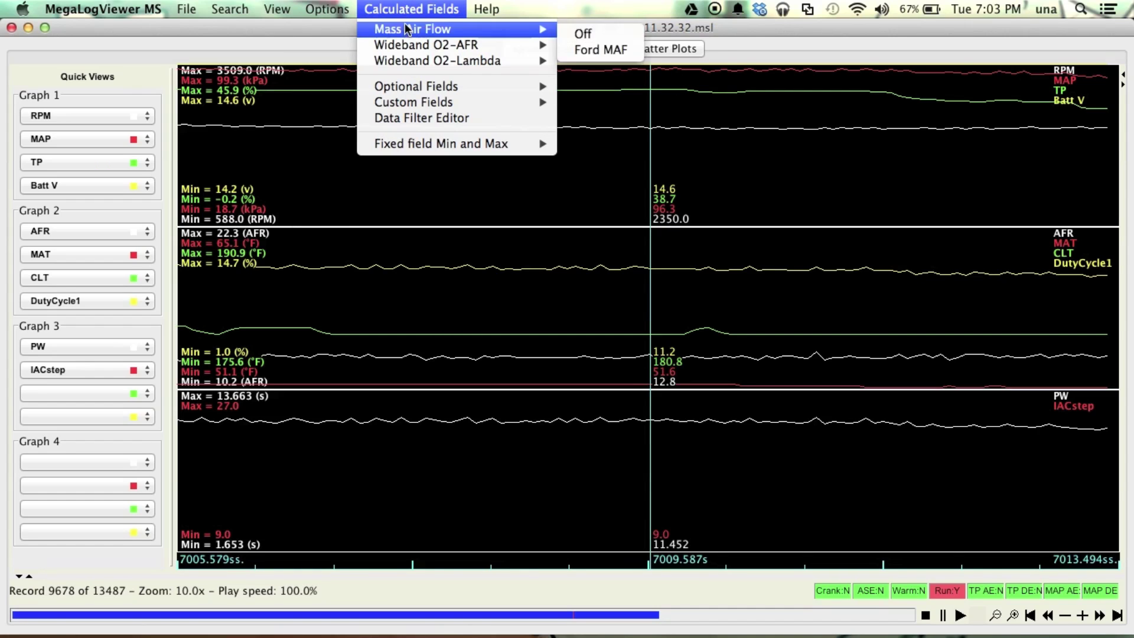
mouse_move(406, 33)
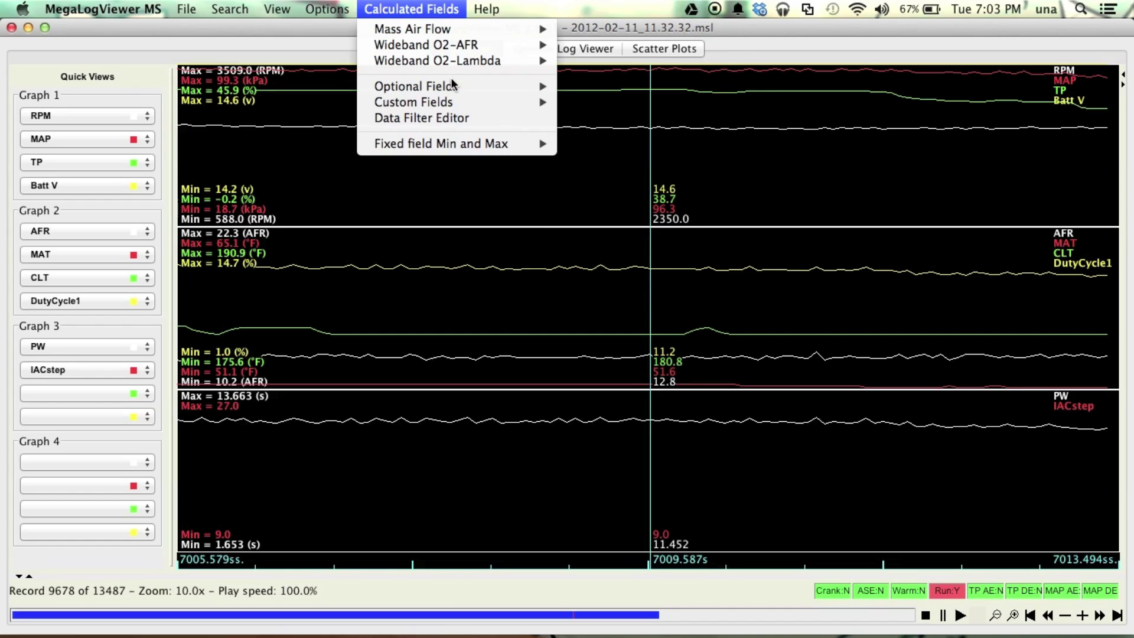
mouse_move(451, 47)
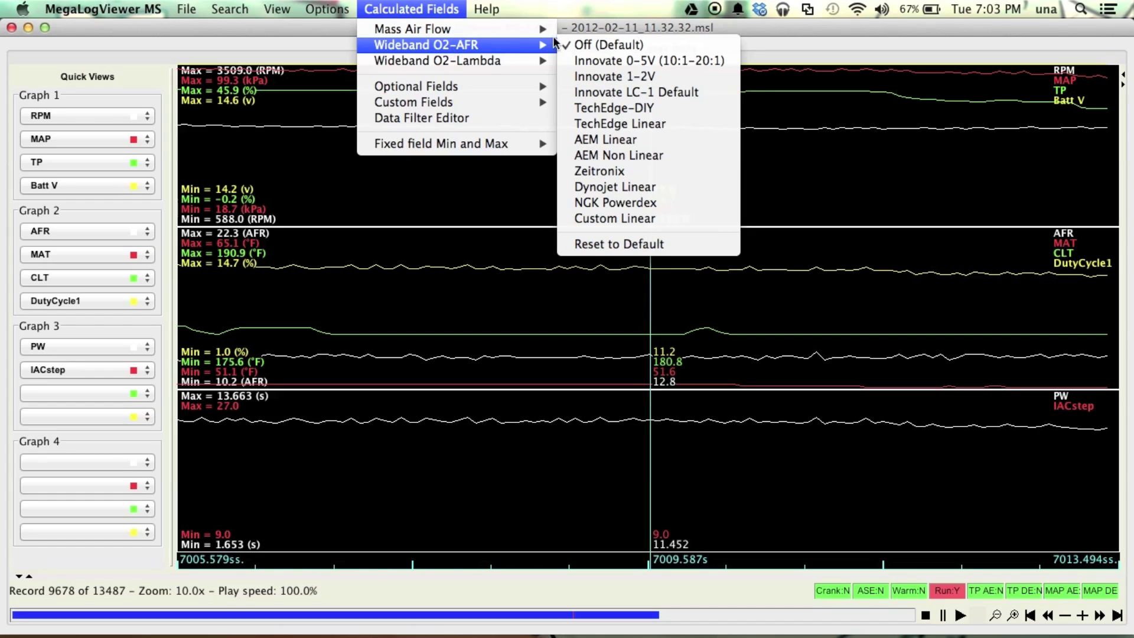
mouse_move(558, 58)
left_click(276, 8)
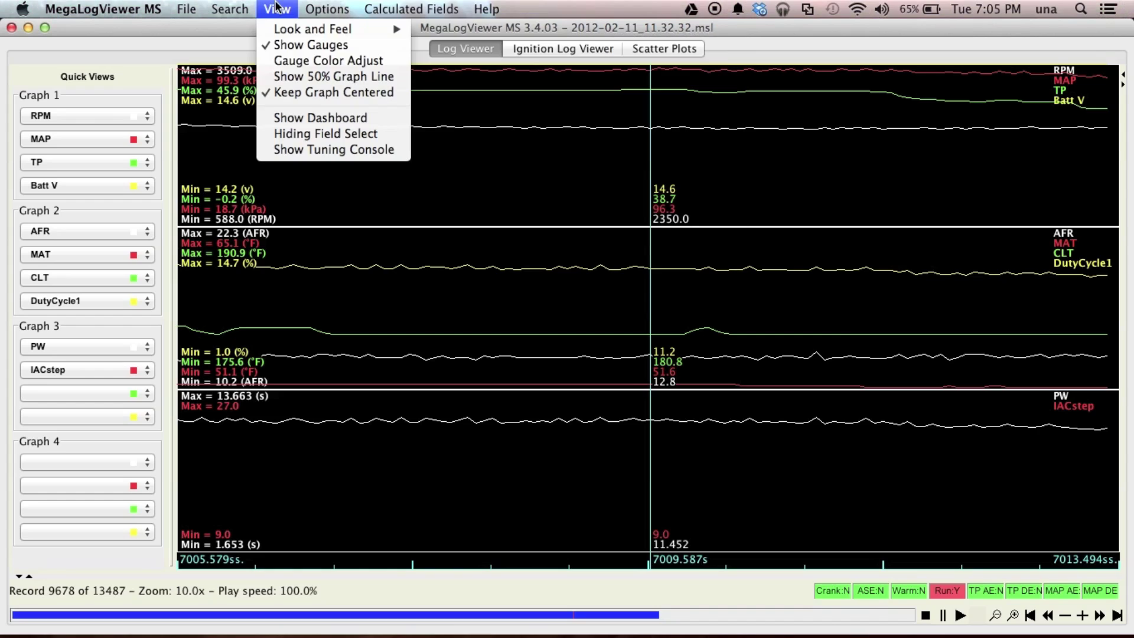
Turn on Show 50% Graph Line, adding dashed midpoint lines such as 2048.5 RPM.
left_click(282, 79)
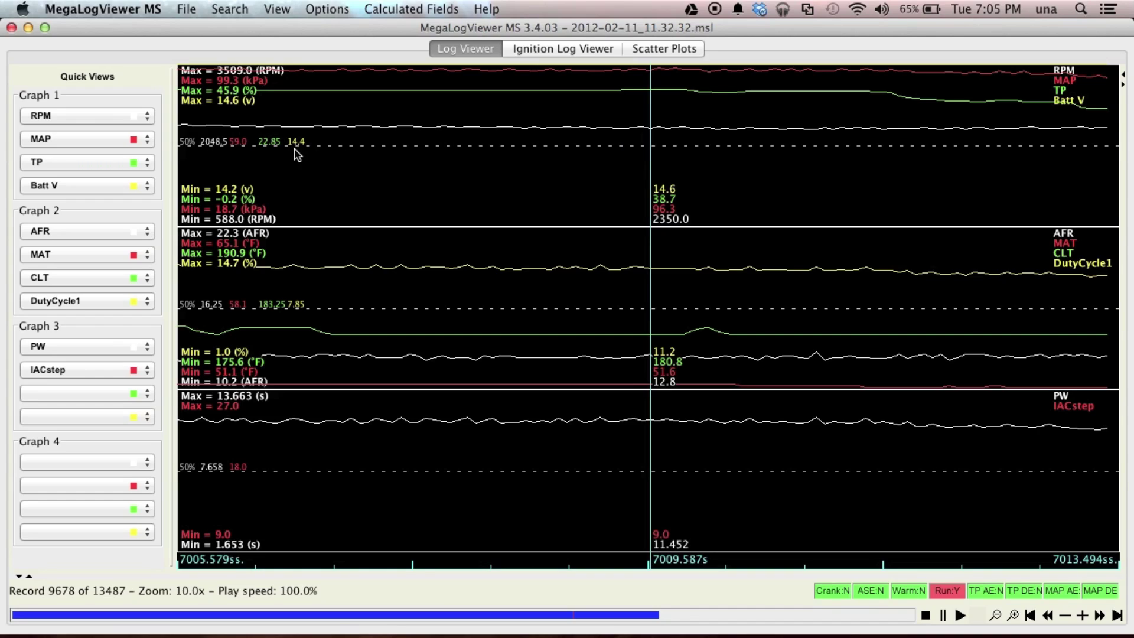
Jump to the RPM maximum of 3509 via Search.
left_click(229, 9)
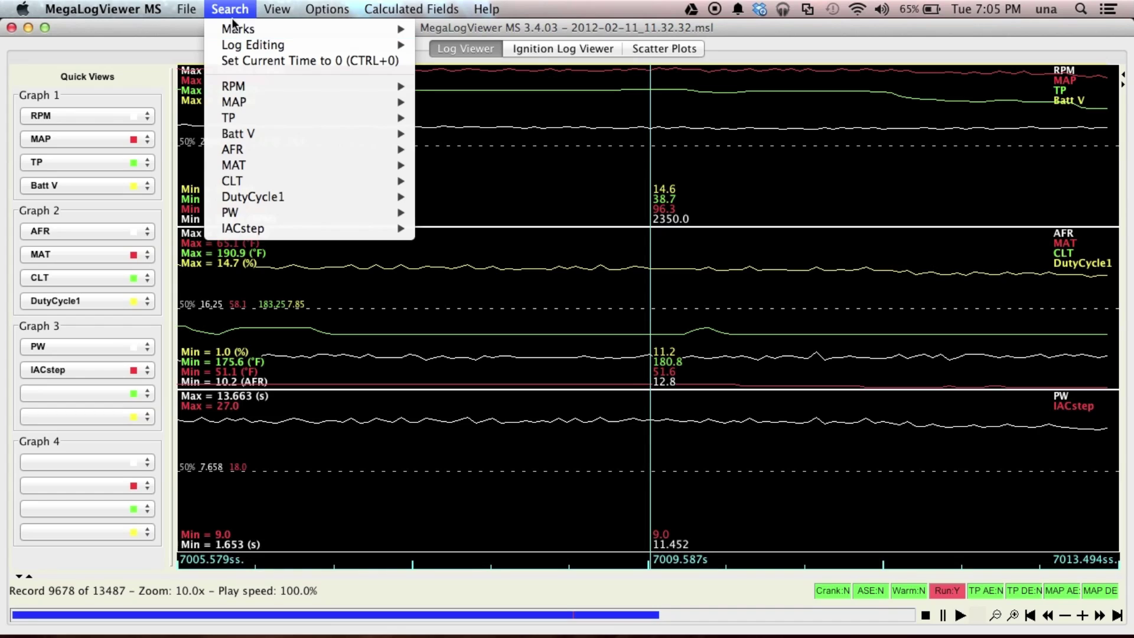
mouse_move(242, 86)
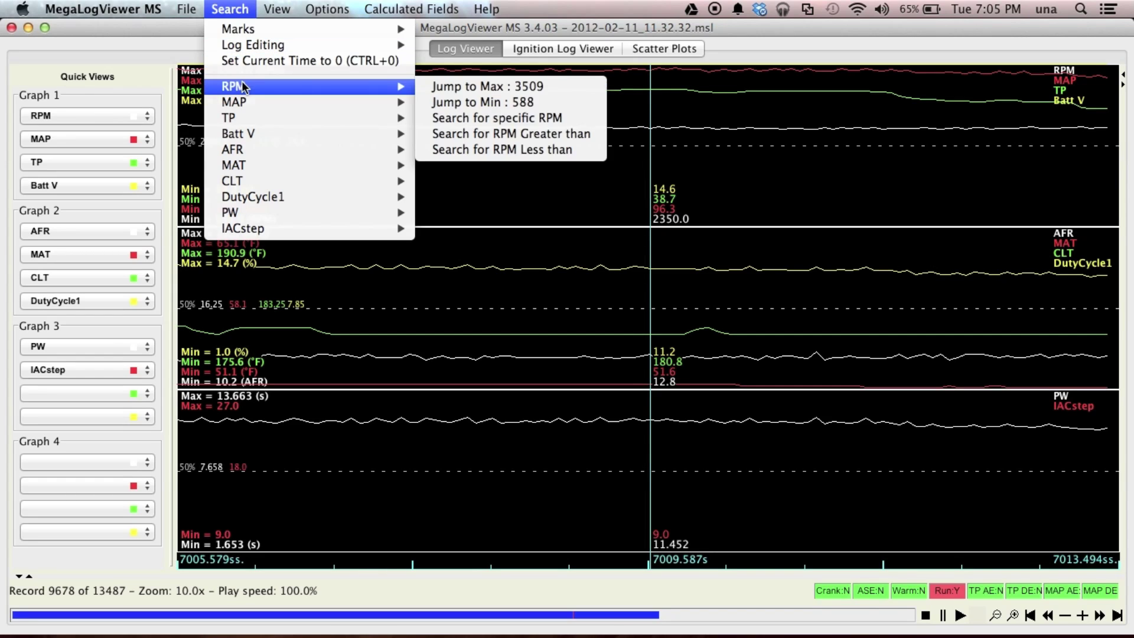
left_click(499, 87)
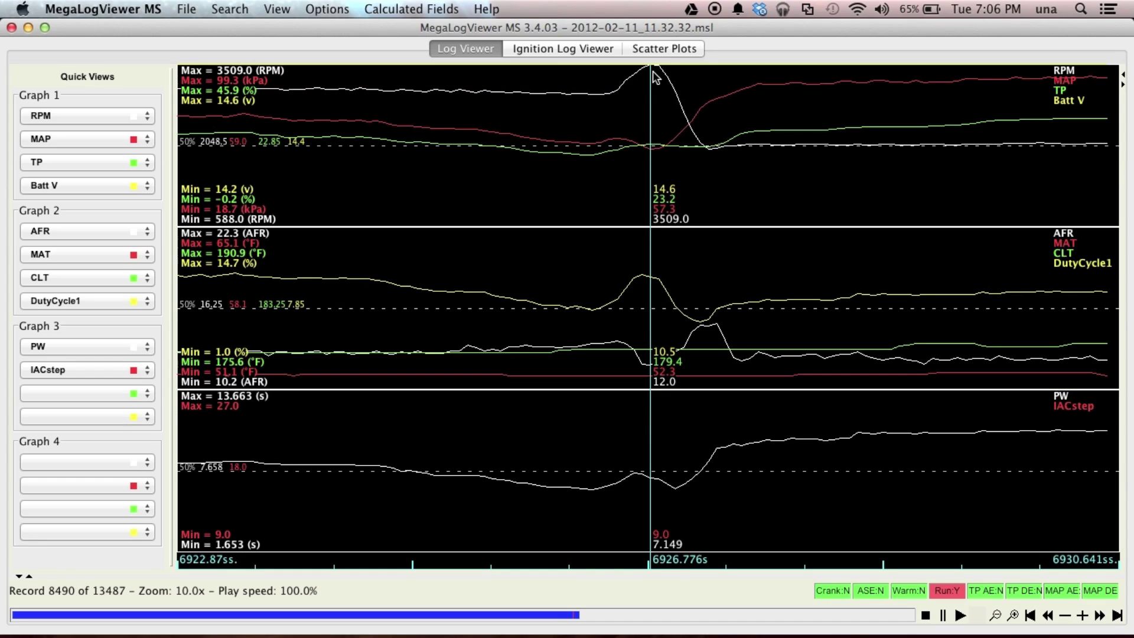
Jump to the MAP maximum of 99.3, landing at record 11355.
left_click(237, 12)
mouse_move(273, 128)
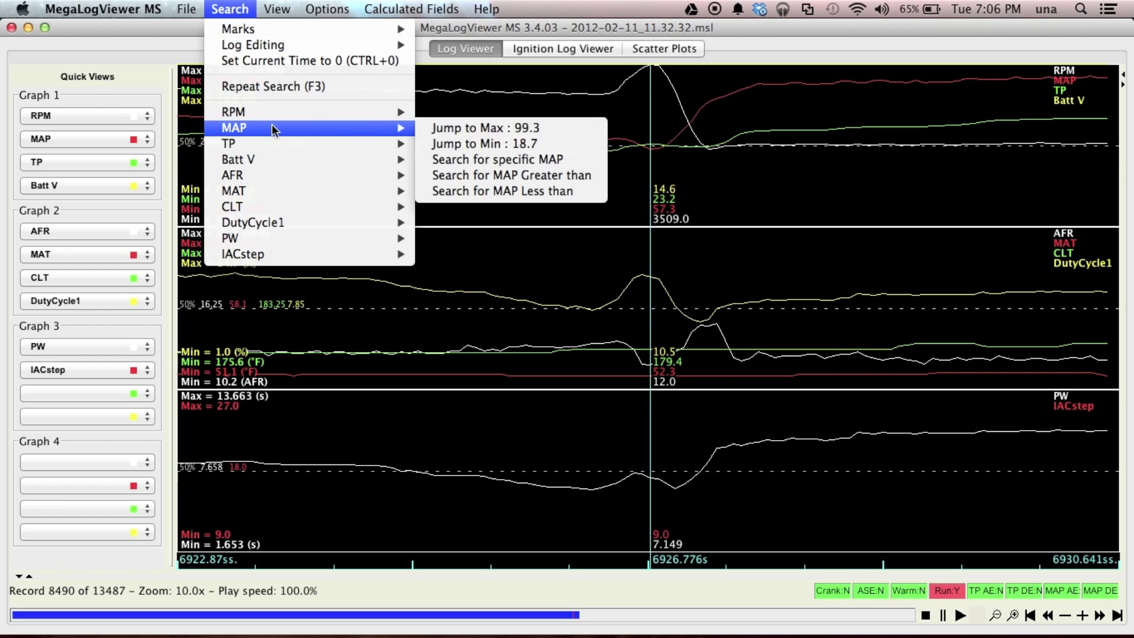
left_click(441, 128)
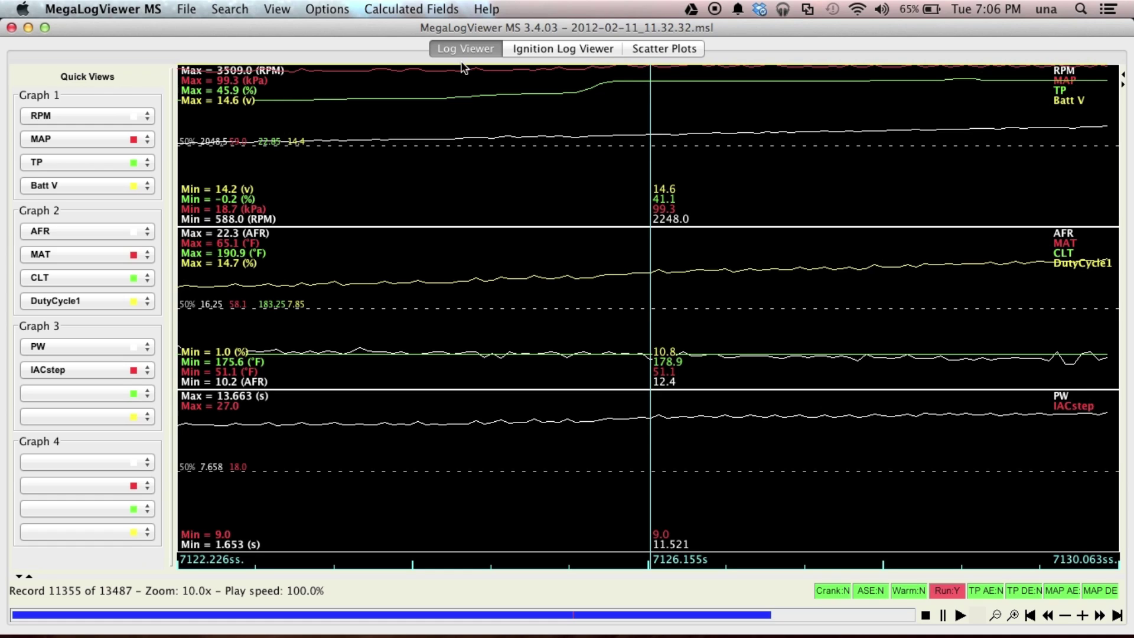
left_click(244, 10)
Jump to the TP maximum of 45.9 at record 8217, then begin the AFR maximum search.
mouse_move(257, 144)
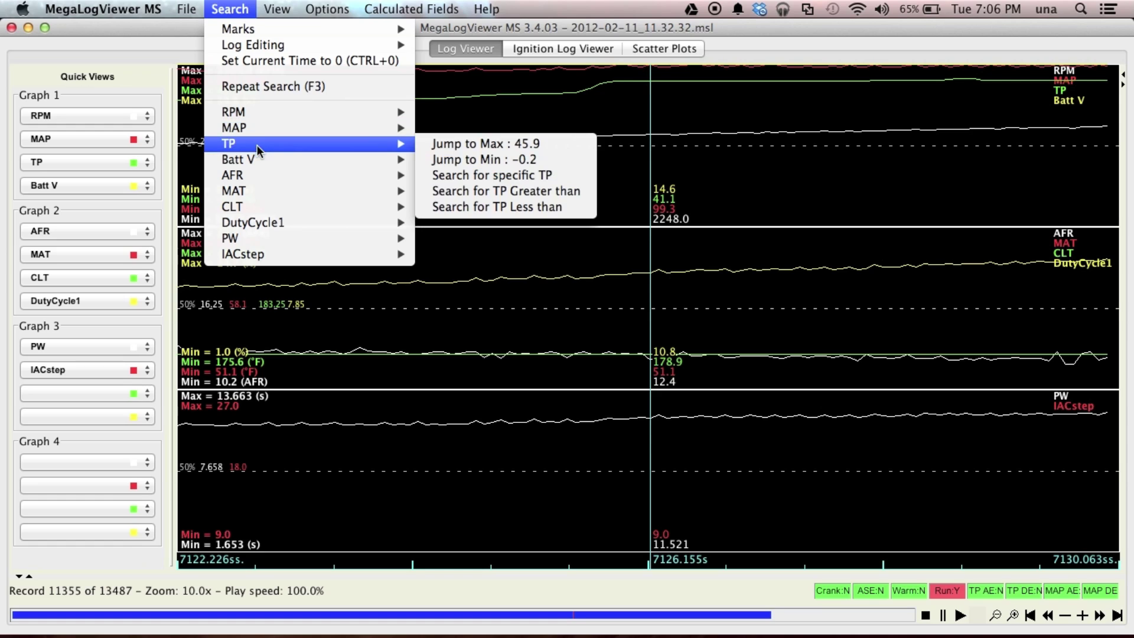
left_click(448, 145)
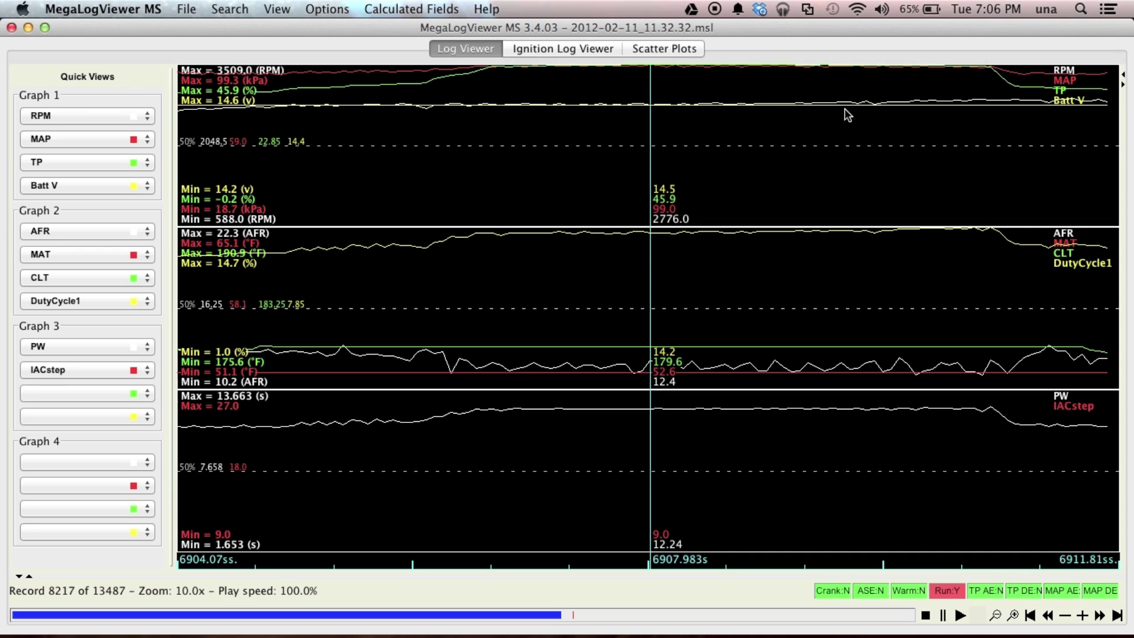
left_click(217, 12)
mouse_move(226, 164)
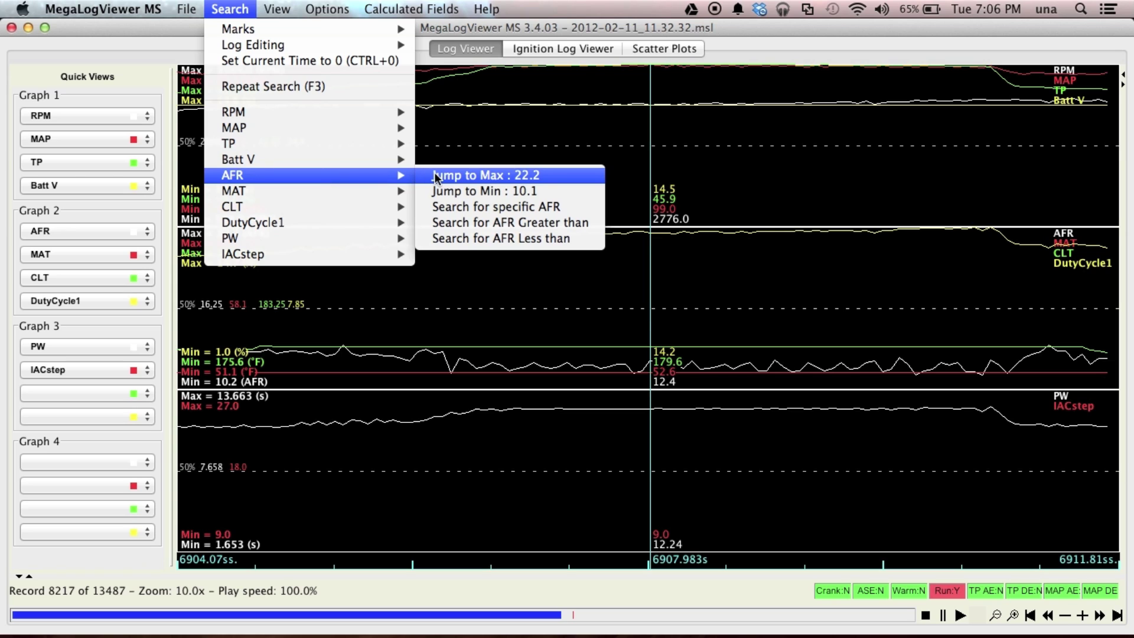
Jump to the AFR maximum of 22.3 at record 9417, then bring up the Search menu.
left_click(435, 177)
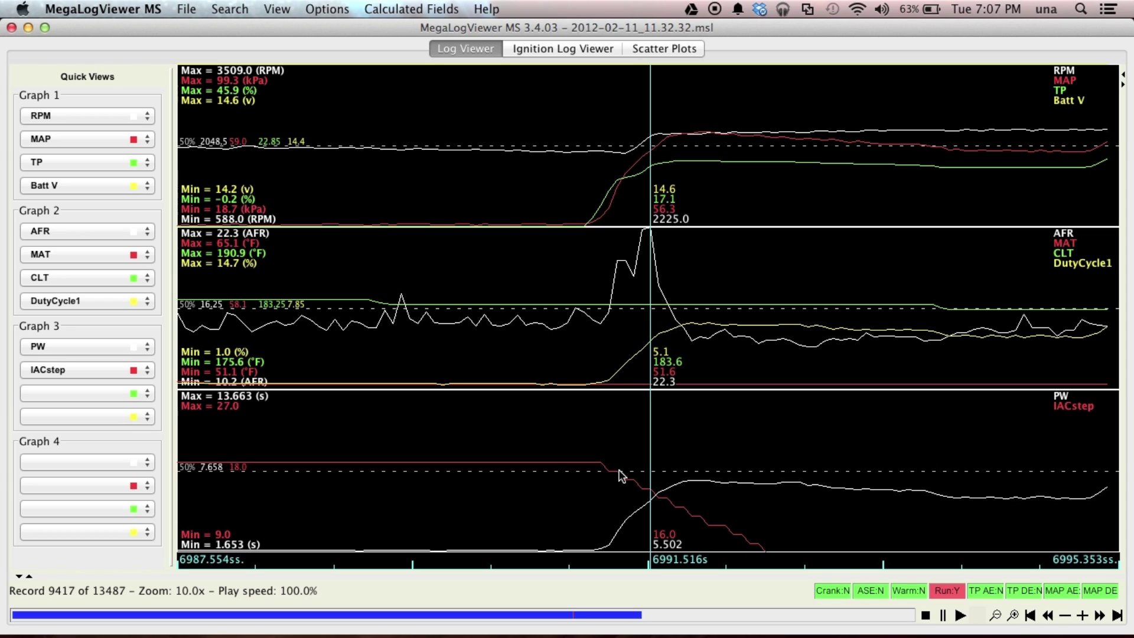
left_click(232, 8)
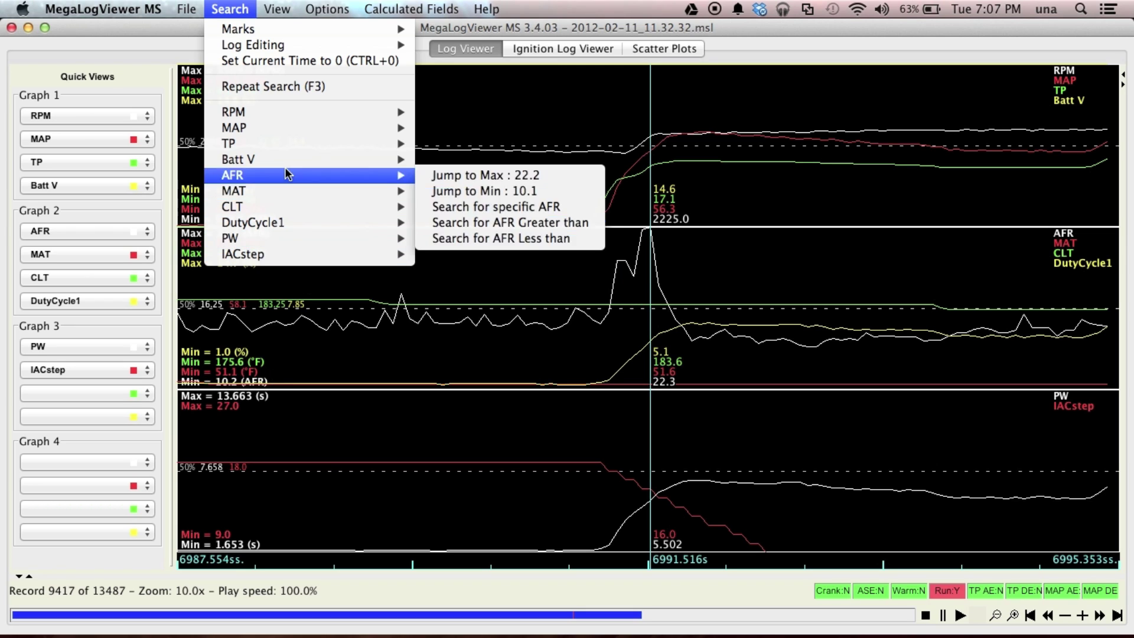
Jump to the RPM minimum of 588 at record 11128, then bring up the File menu.
mouse_move(274, 132)
mouse_move(291, 110)
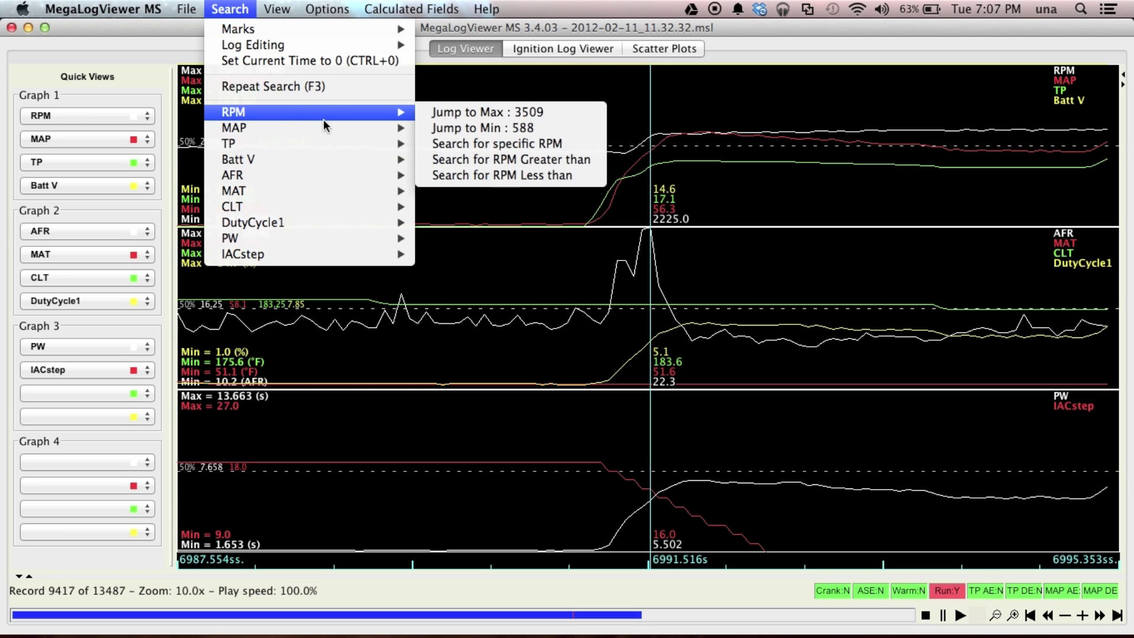
left_click(452, 126)
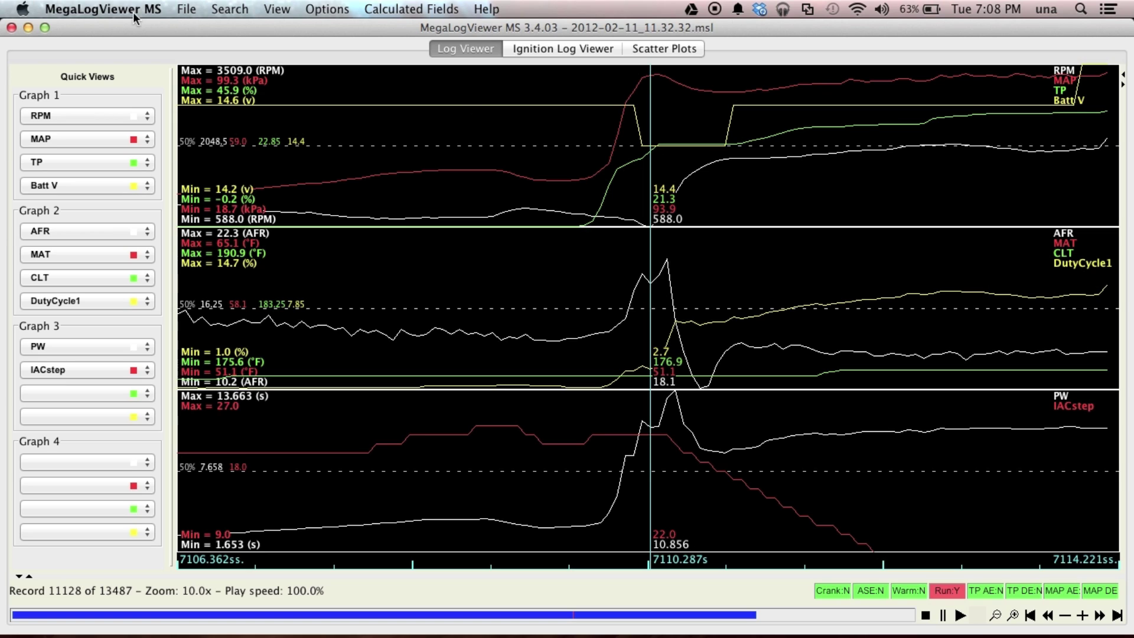
left_click(192, 11)
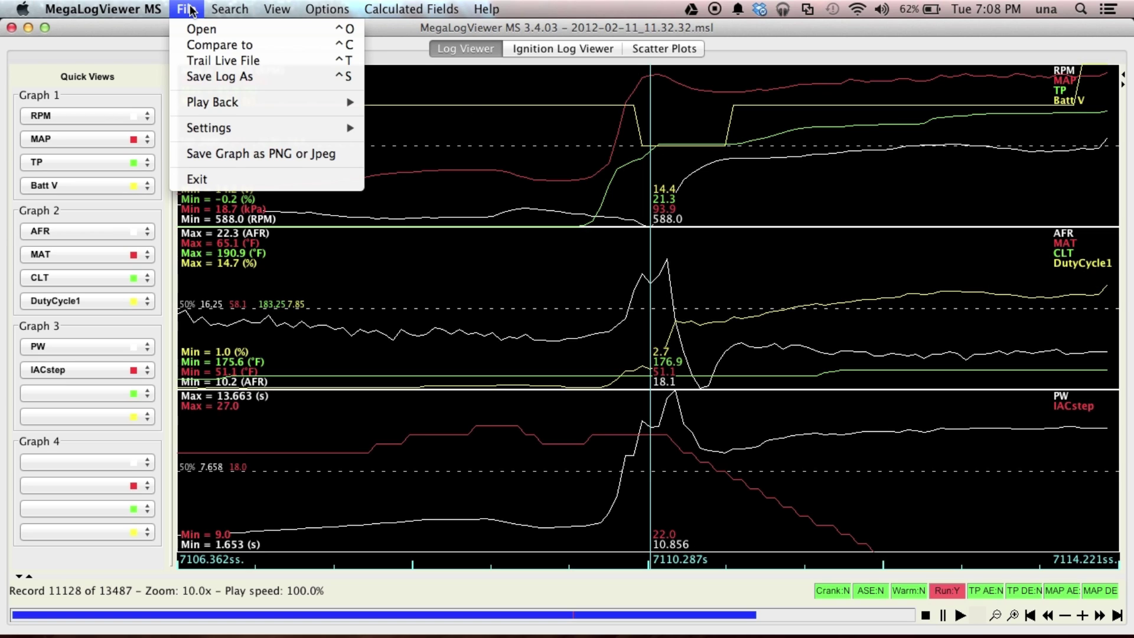